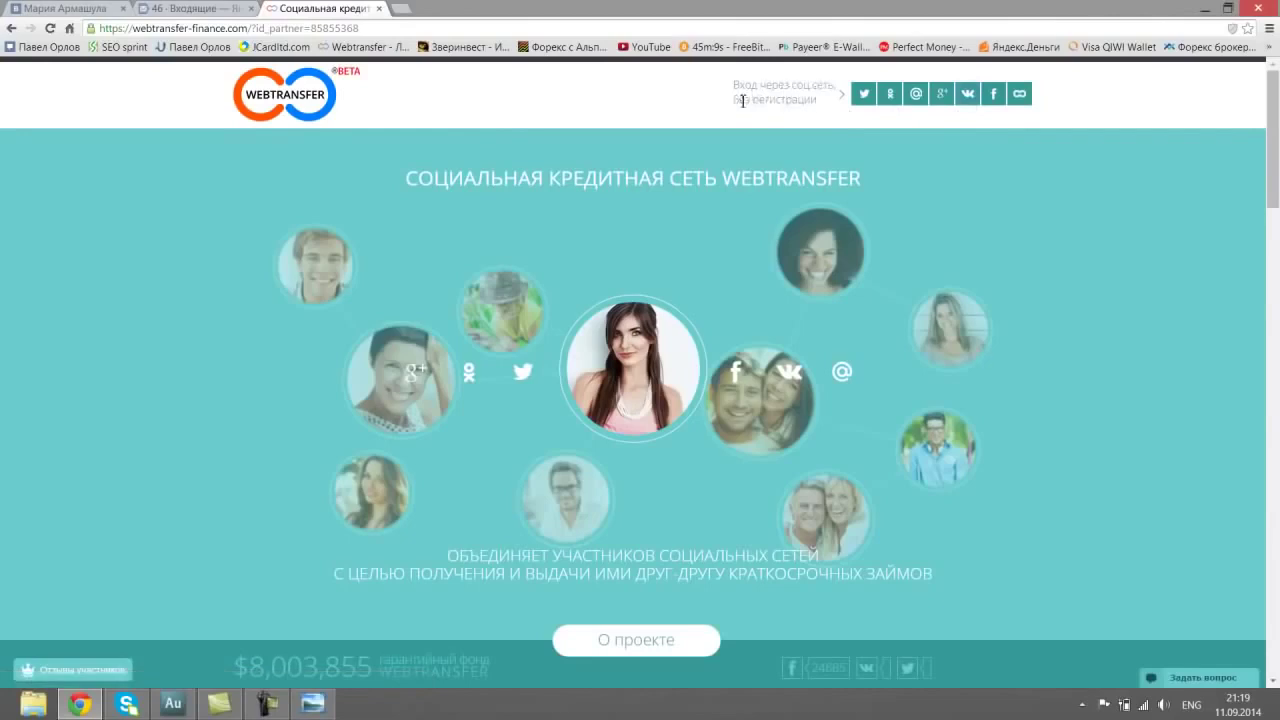
Sign in with VKontakte and allow the Webtransfer app access to the account
left_click(967, 98)
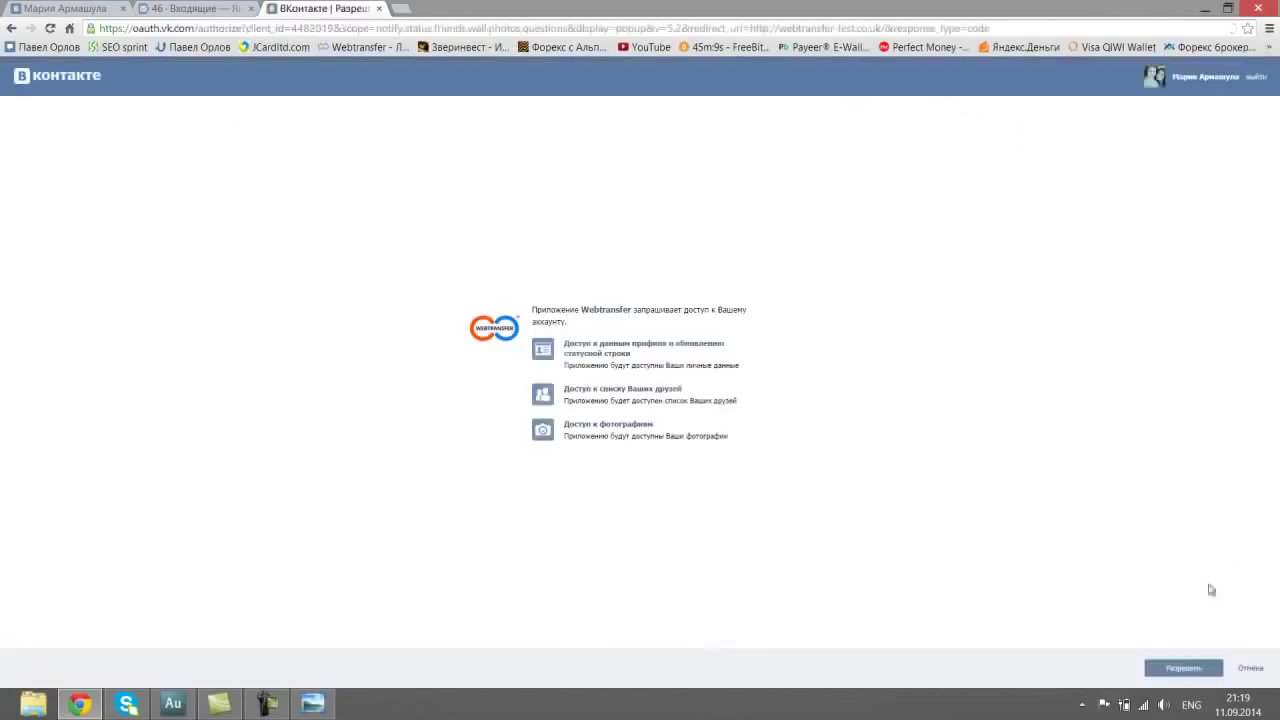
left_click(1180, 669)
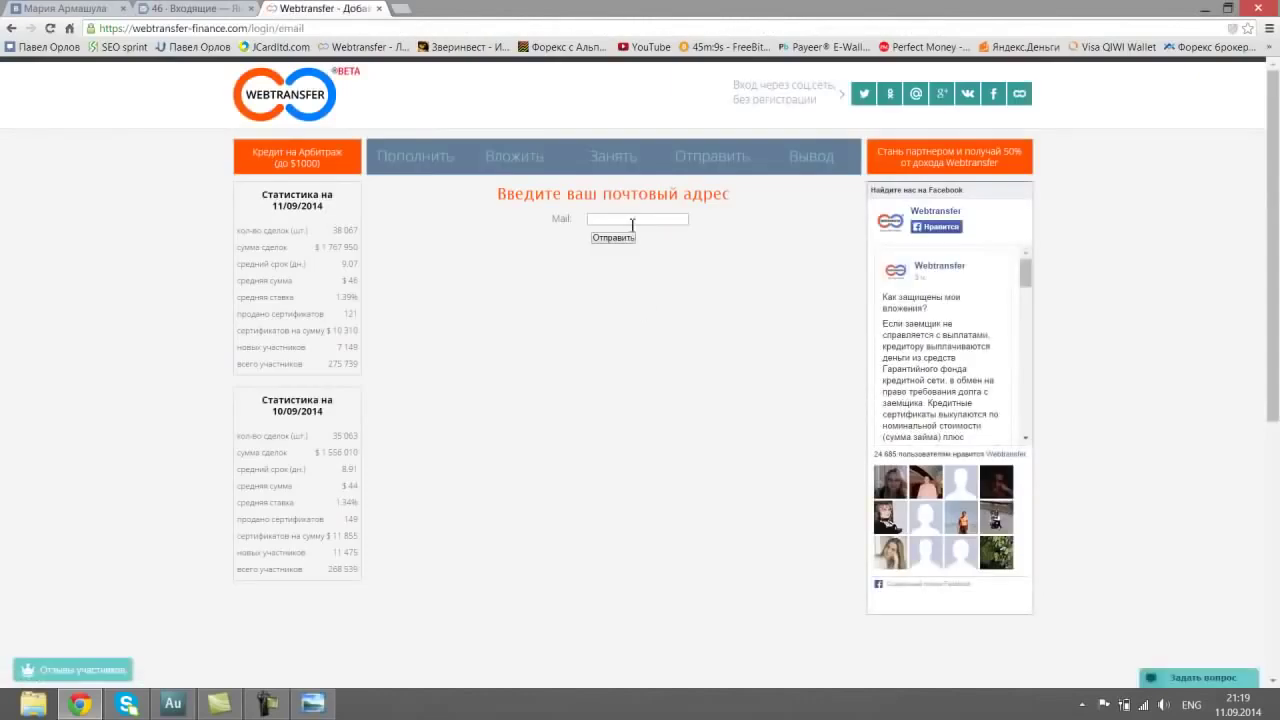
Fill in the saved e-mail address and submit it to Webtransfer
left_click(631, 220)
key("Escape")
type("ma")
left_click(655, 236)
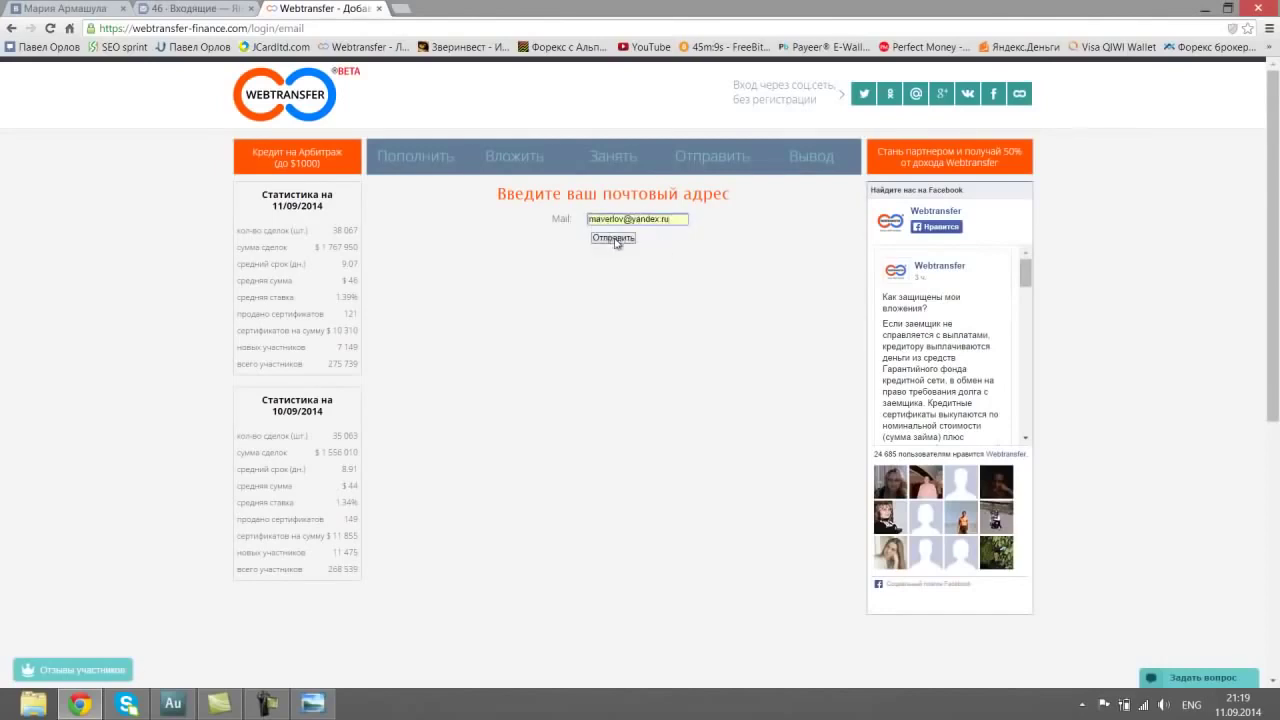
left_click(608, 238)
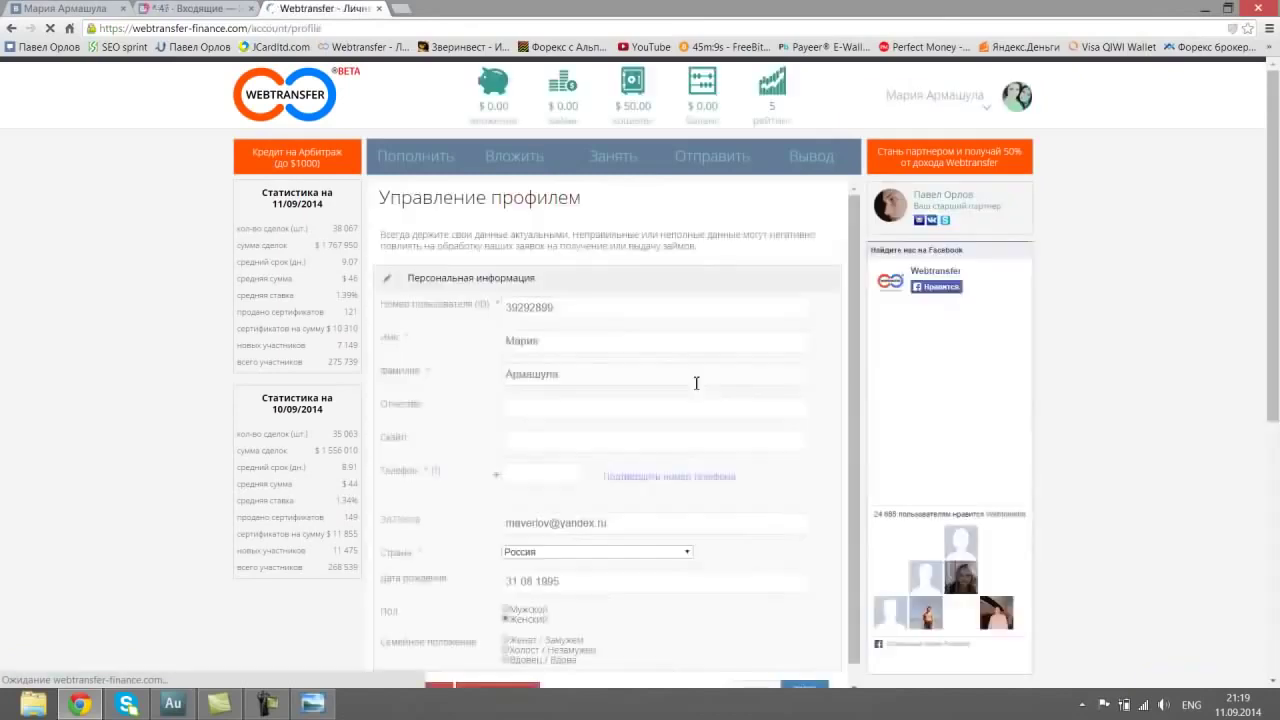
Open the Webtransfer registration e-mail in Yandex Mail and follow its confirmation link
left_click(204, 8)
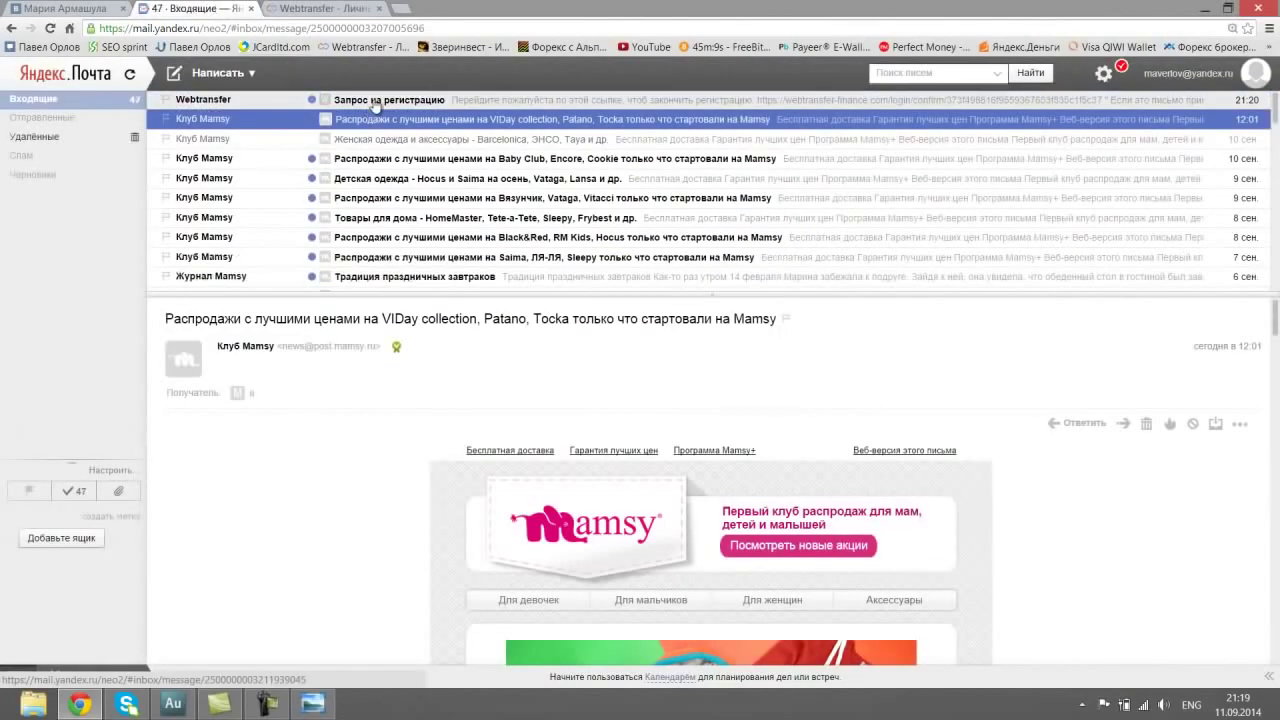
left_click(374, 104)
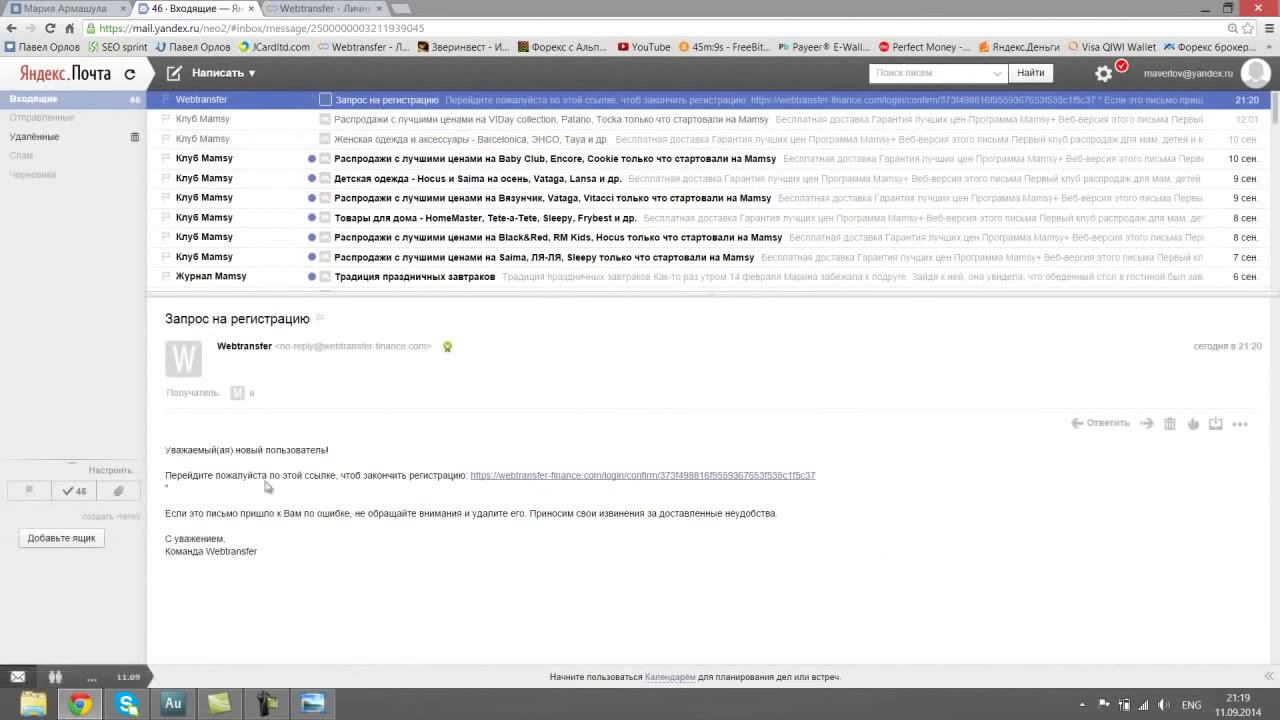
left_click(559, 476)
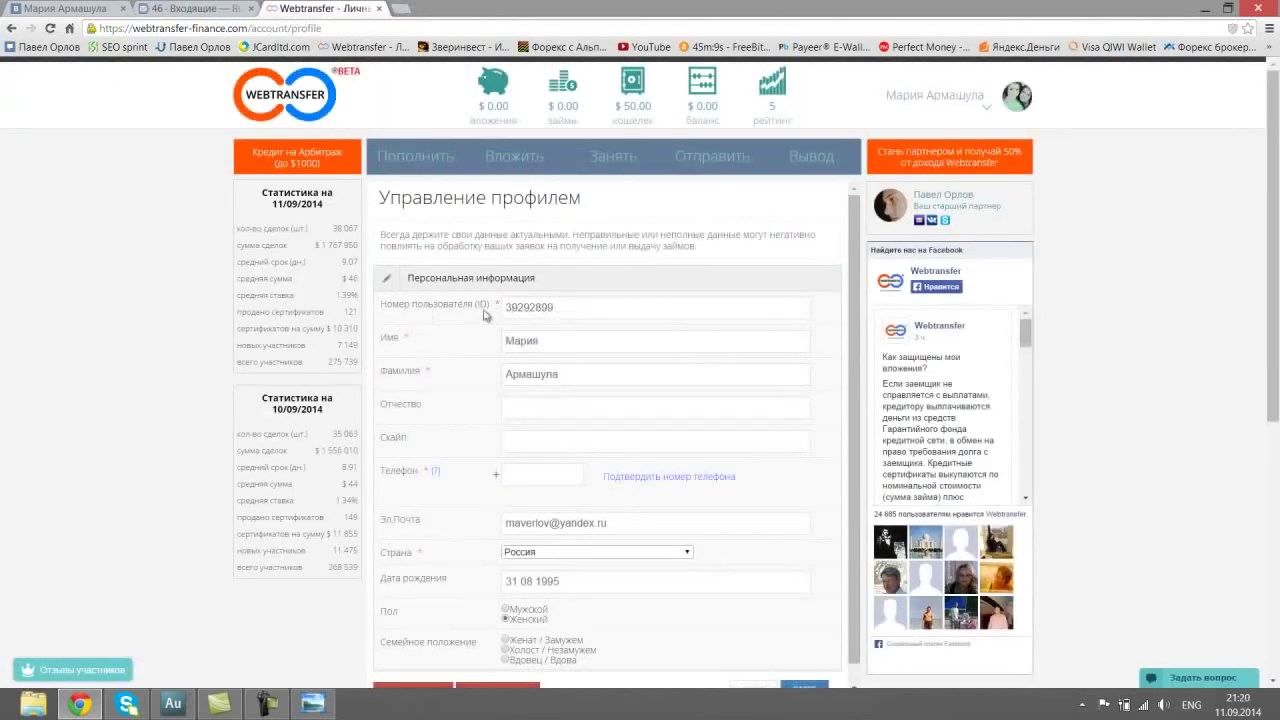
Enter the phone number in Телефон, request confirmation, and type the received SMS code
scroll(630, 330, "down", 1)
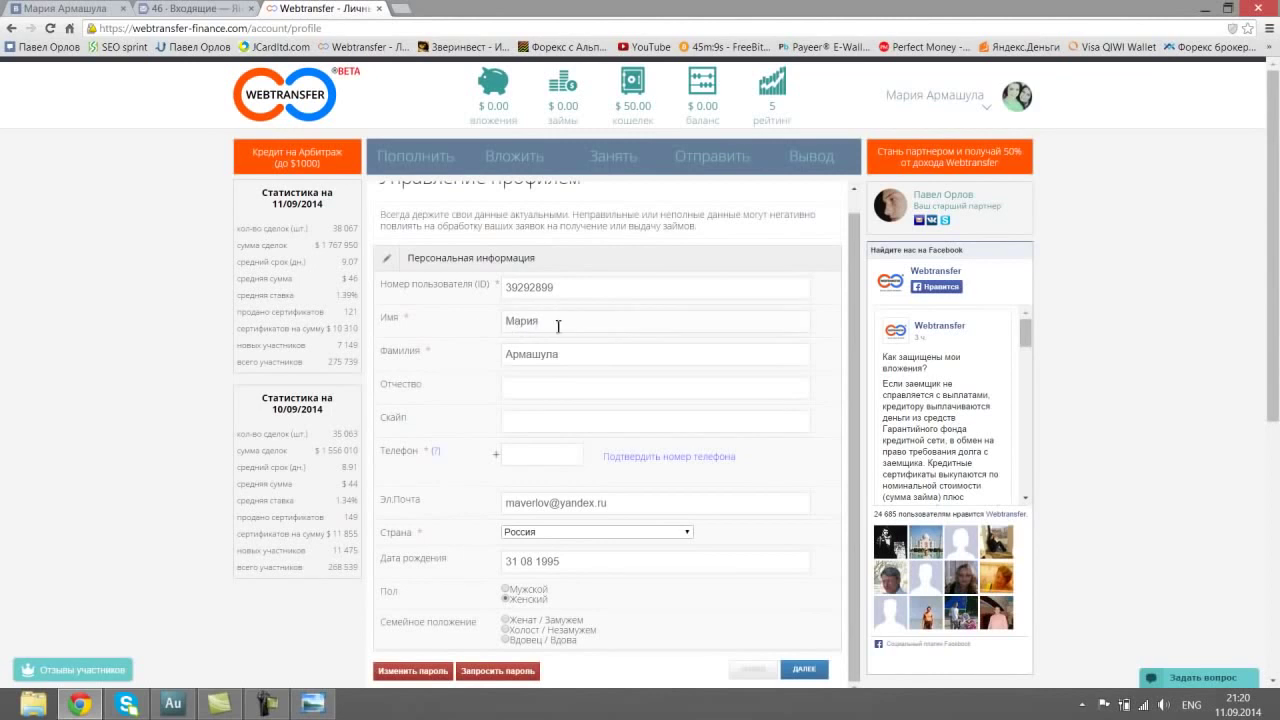
scroll(602, 360, "down", 2)
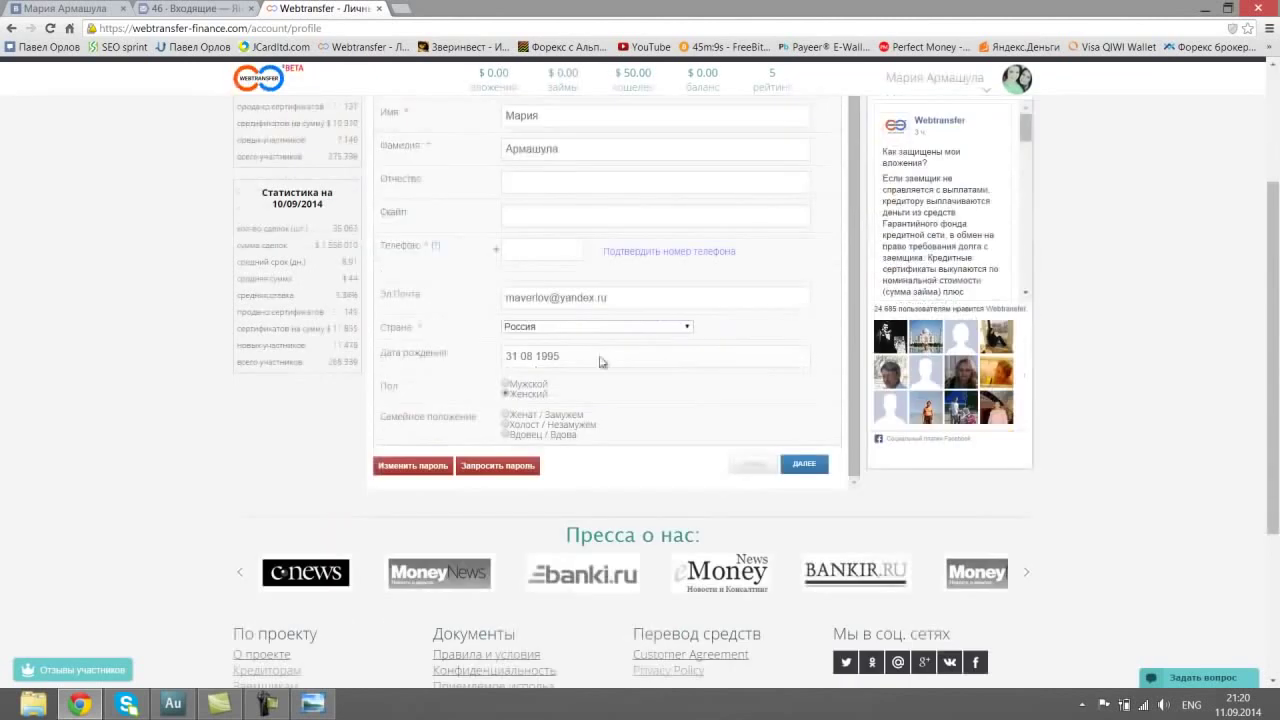
left_click(552, 255)
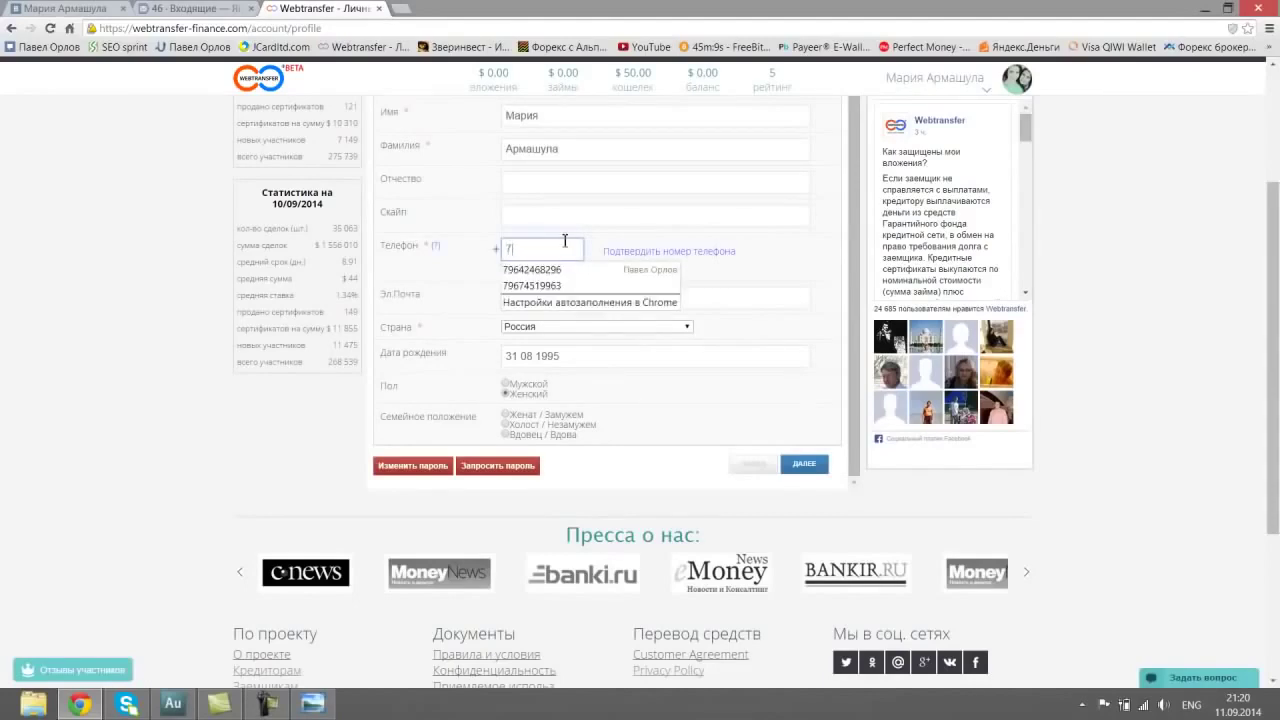
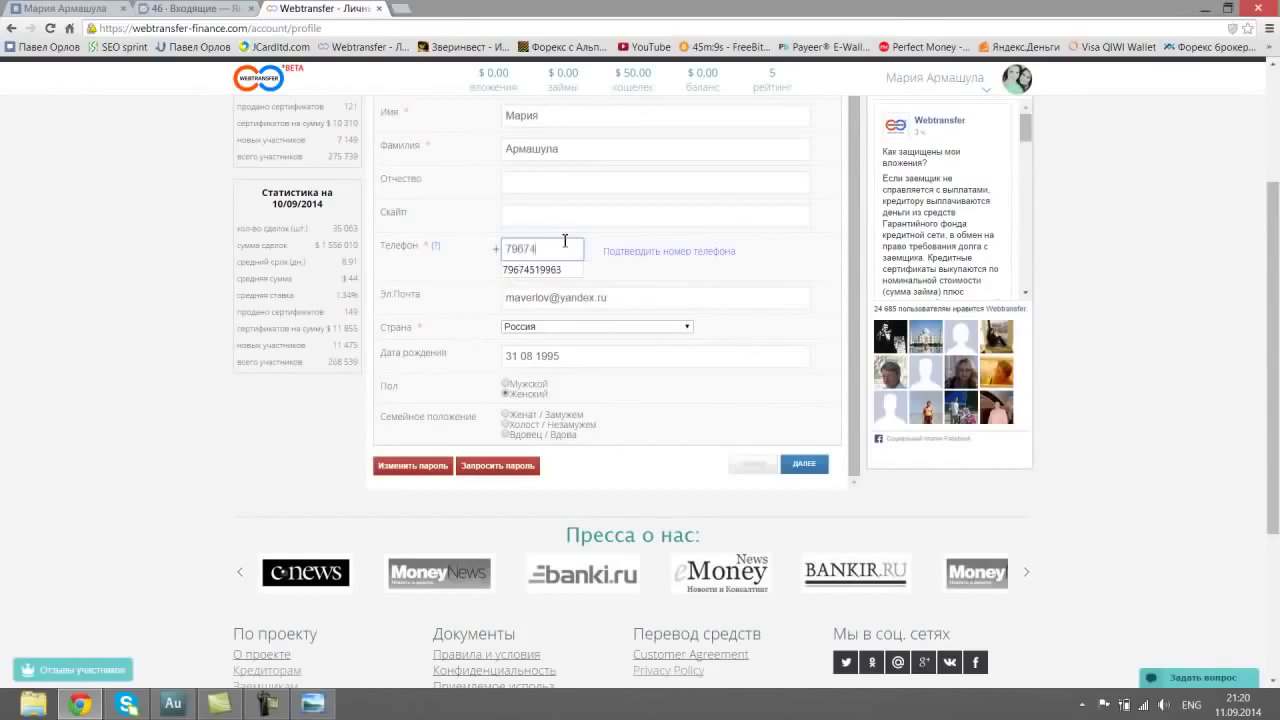
left_click(706, 255)
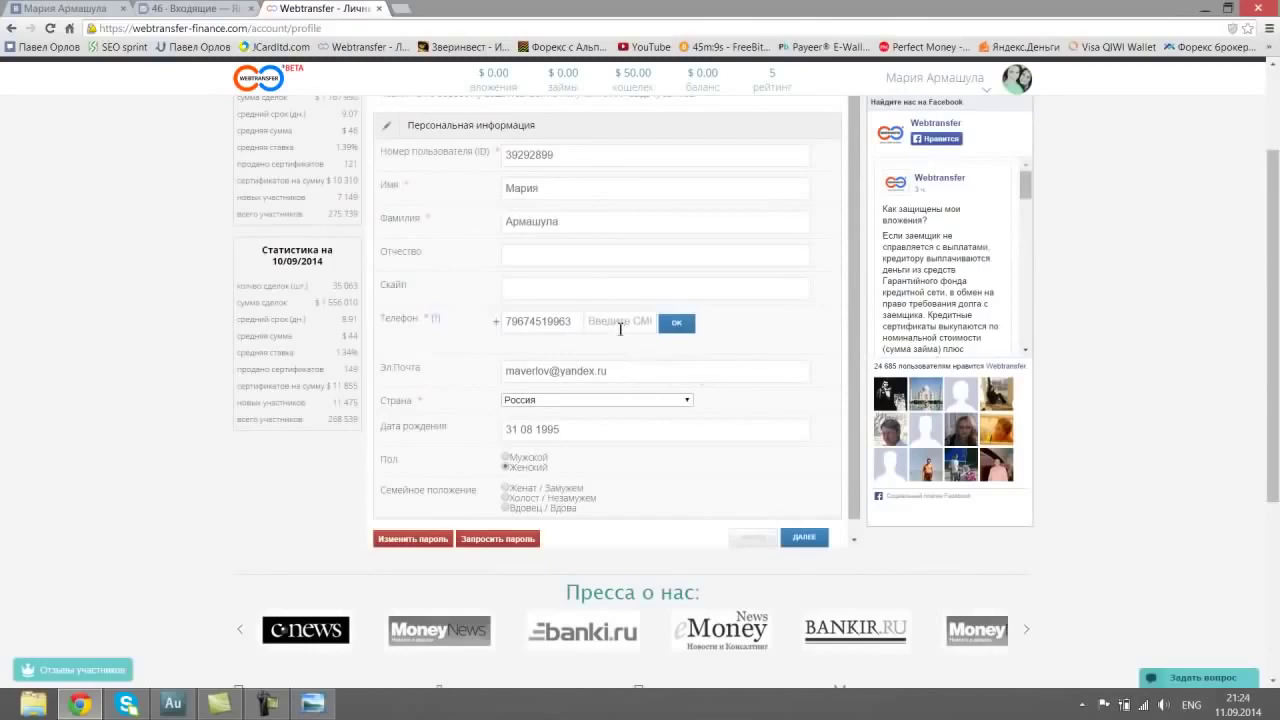
left_click(620, 323)
Save the personal details and review the rest of the profile form
left_click(802, 540)
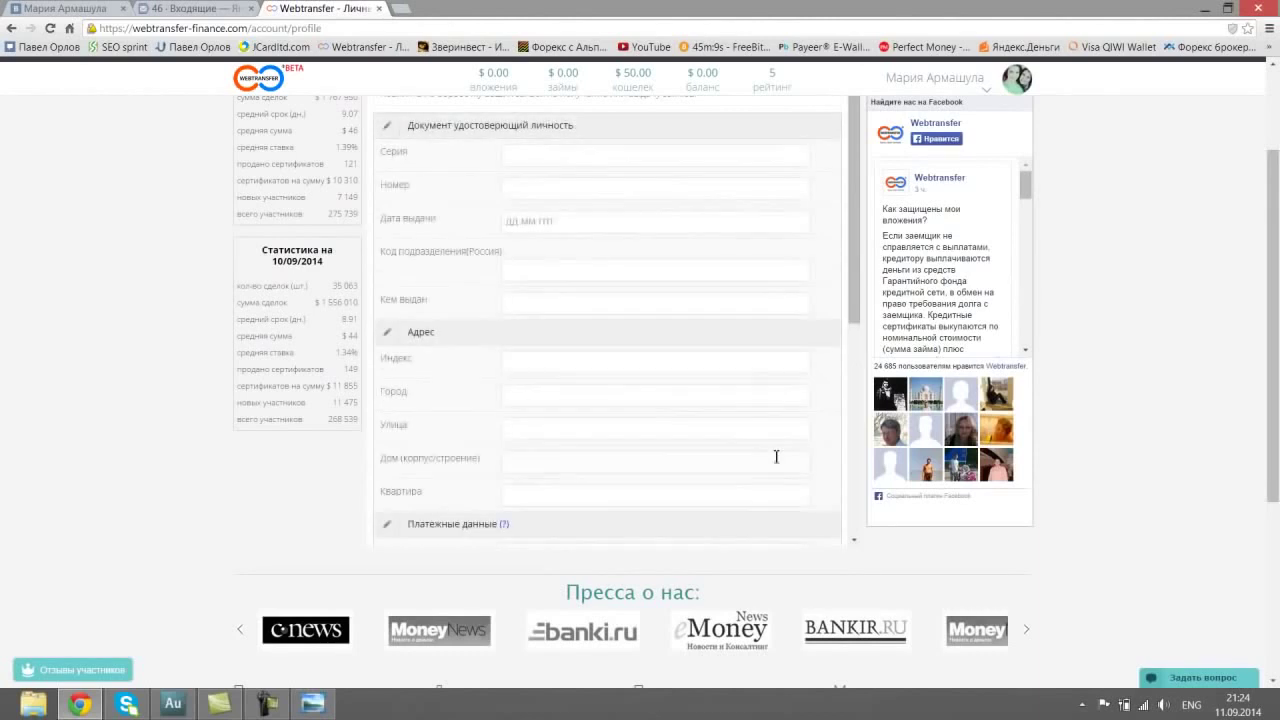
left_click_drag(1274, 319, 1276, 255)
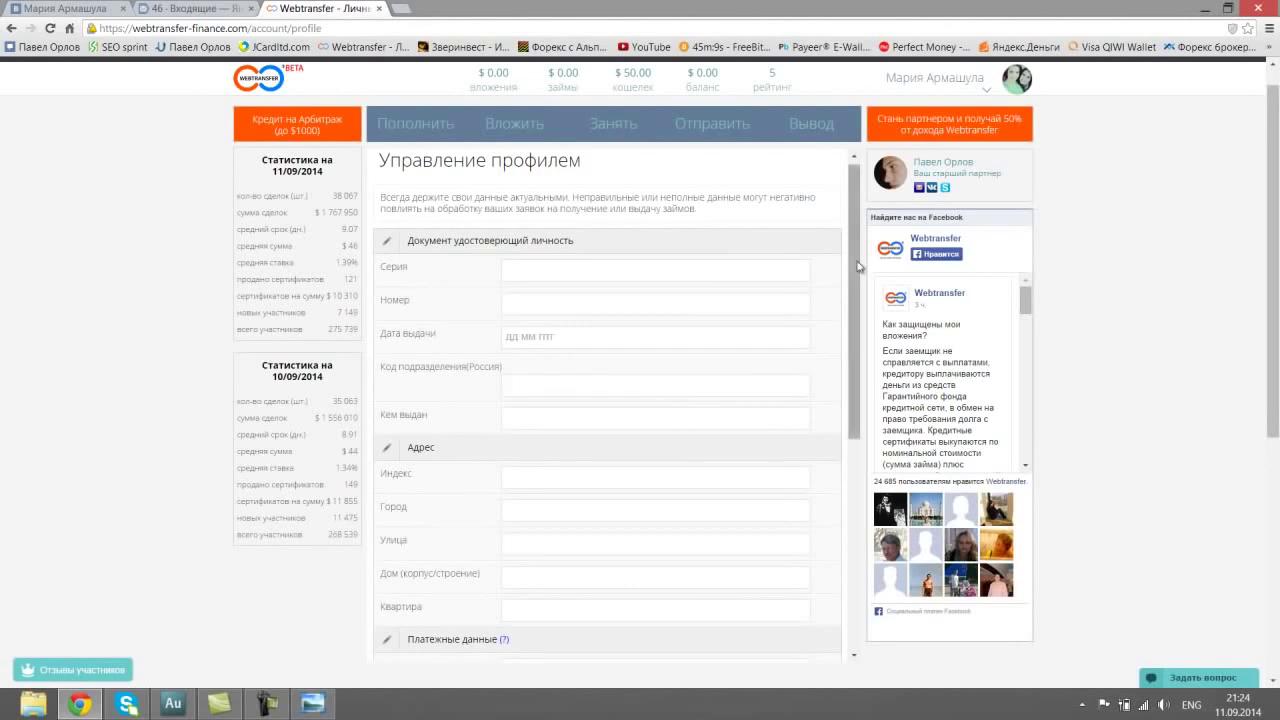
scroll(858, 265, "down", 2)
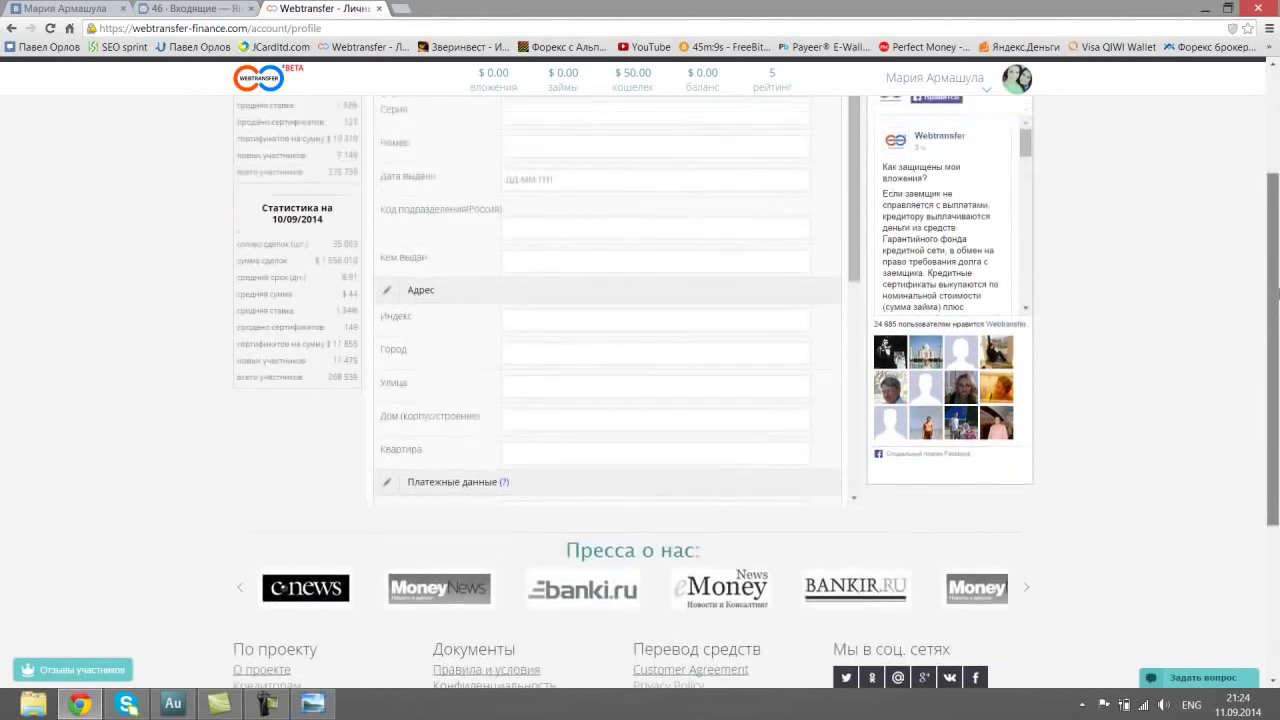
scroll(1276, 252, "up", 2)
scroll(1277, 252, "up", 1)
scroll(816, 285, "down", 2)
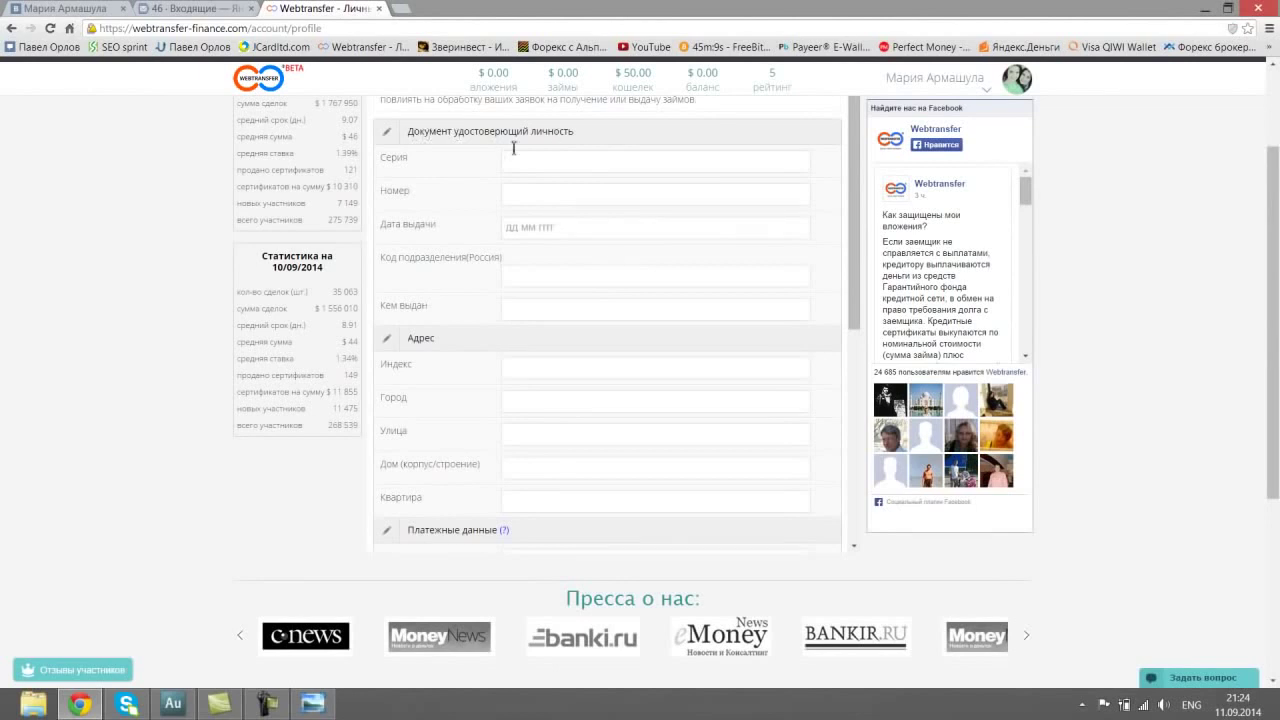
left_click_drag(865, 199, 866, 289)
left_click_drag(852, 340, 860, 218)
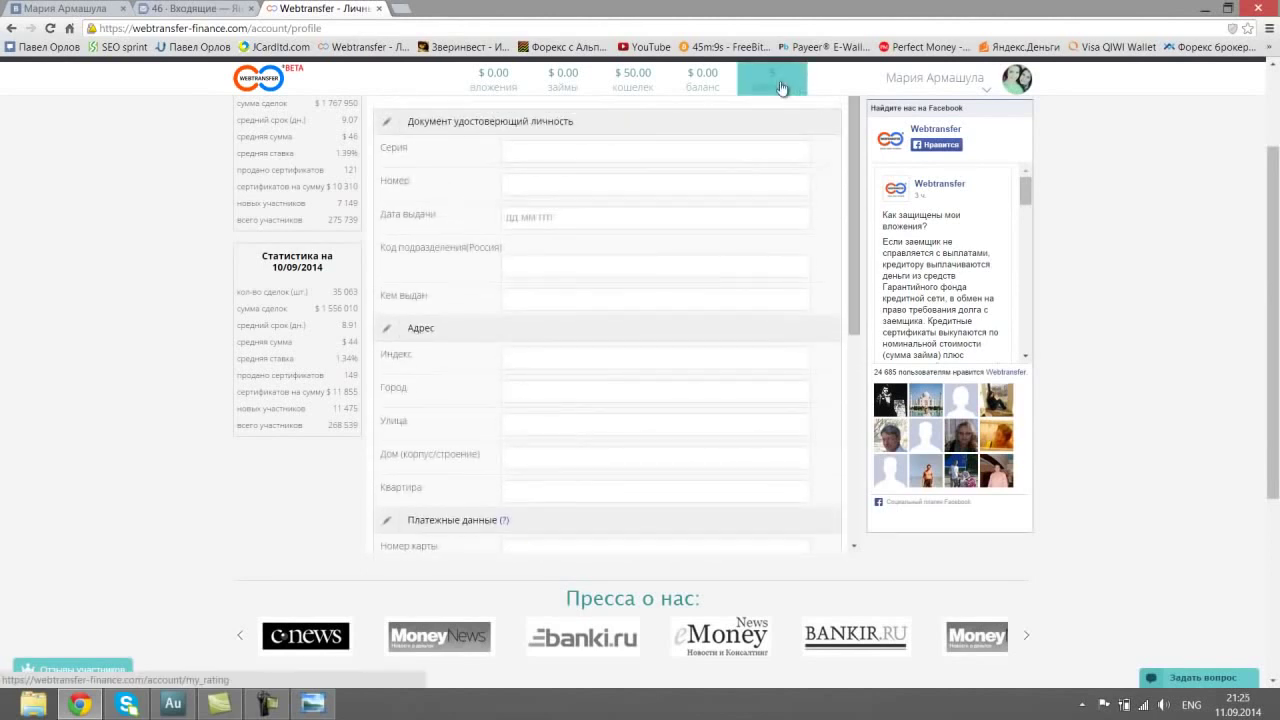
left_click_drag(1272, 205, 1272, 267)
scroll(856, 164, "down", 3)
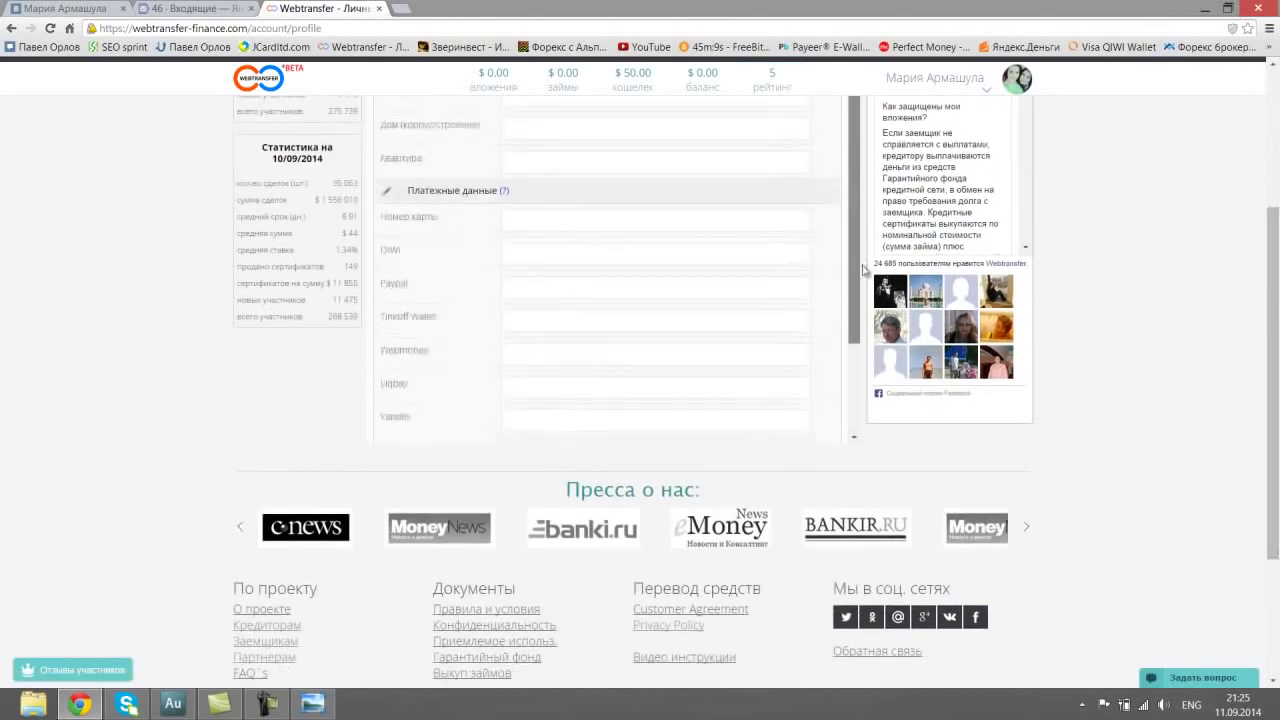
mouse_move(857, 237)
left_mouse_down()
mouse_move(858, 260)
mouse_move(858, 248)
left_mouse_up()
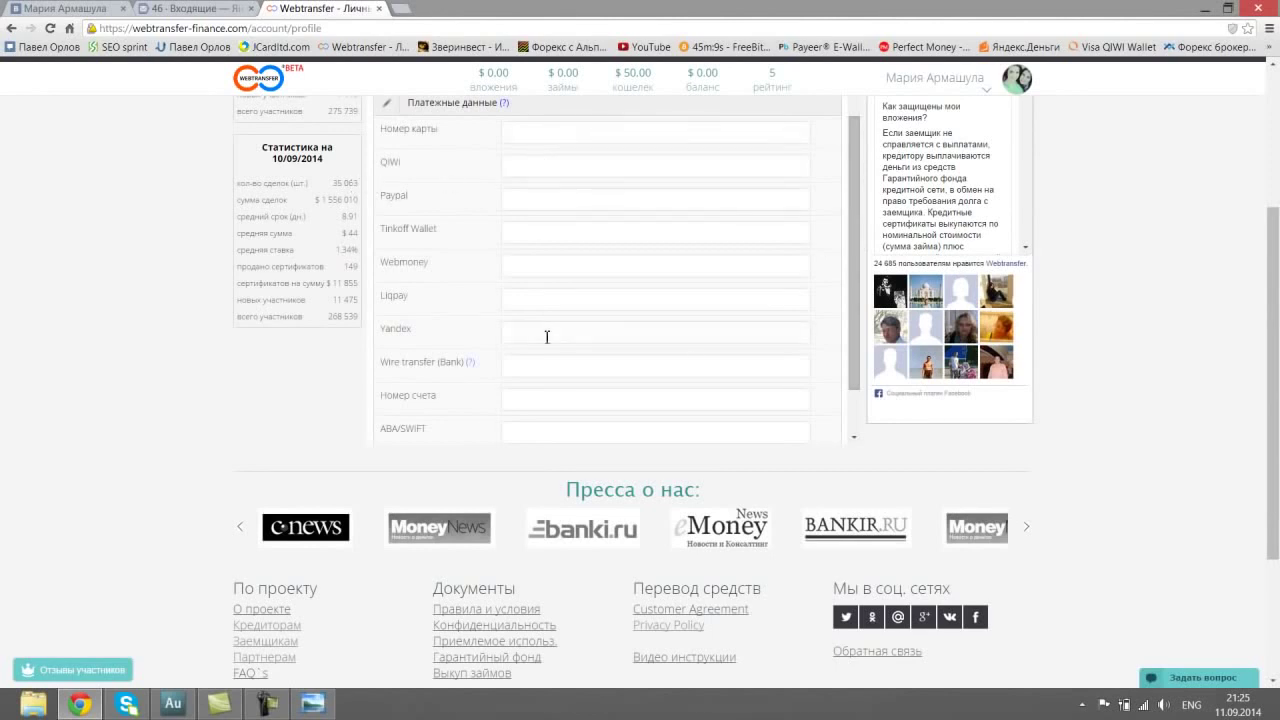
left_click_drag(849, 289, 853, 261)
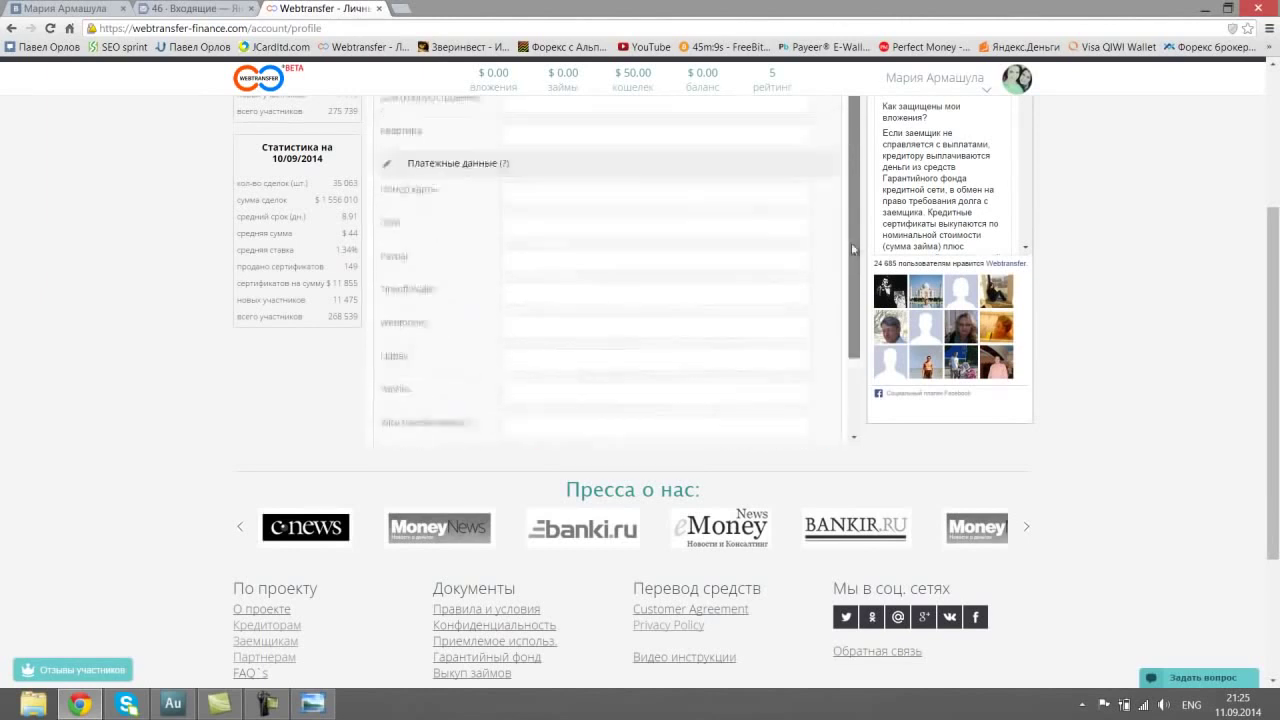
scroll(686, 389, "down", 5)
Choose QIWI as the preferred payment method and submit the profile
left_click(584, 386)
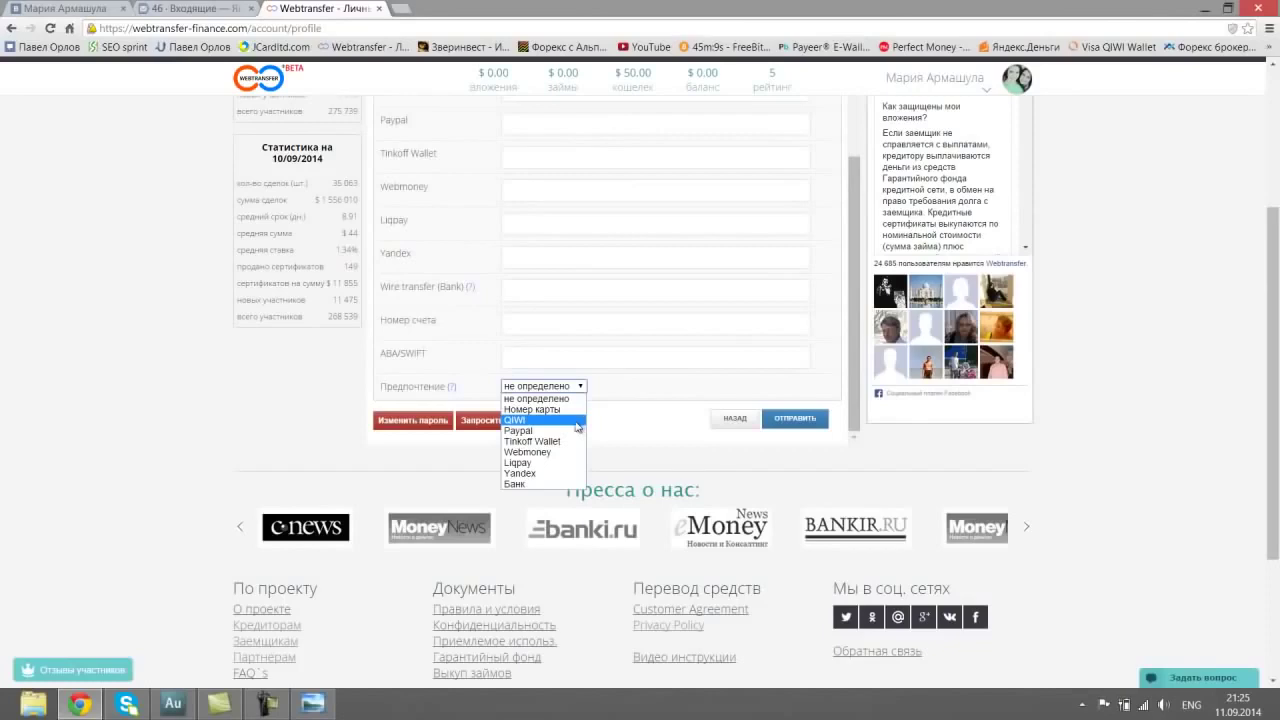
left_click(522, 422)
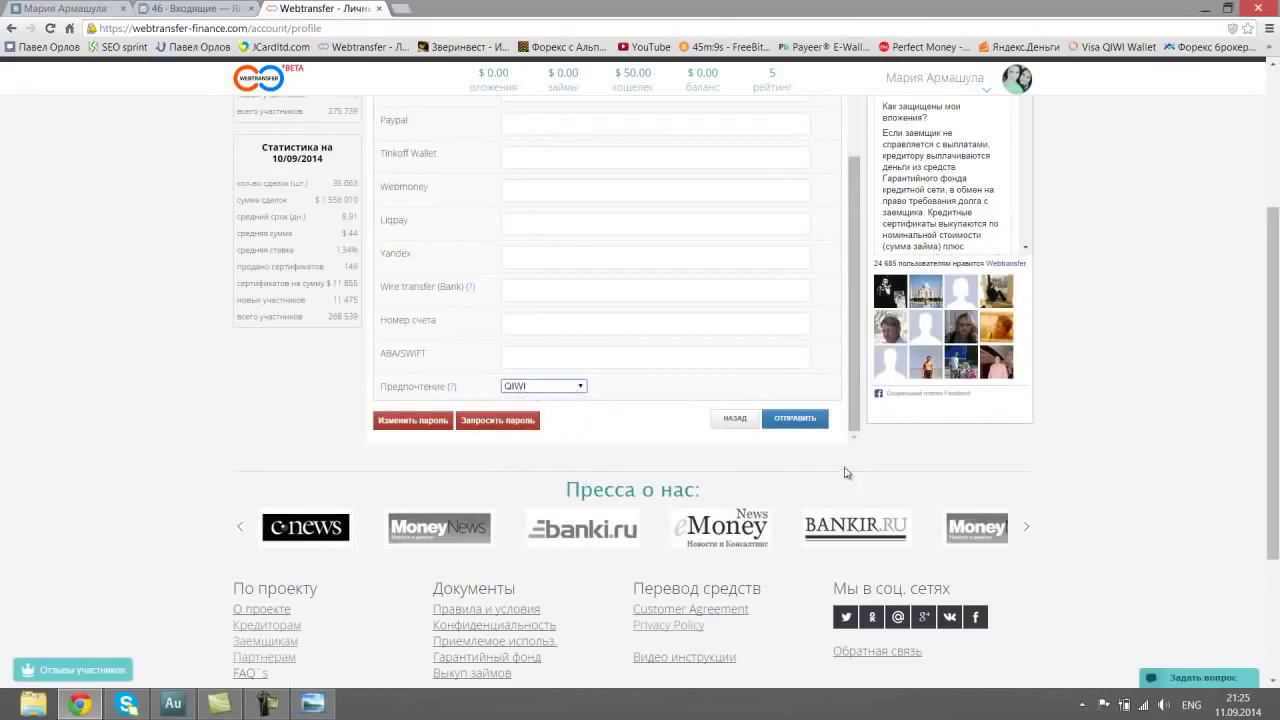
left_click(794, 424)
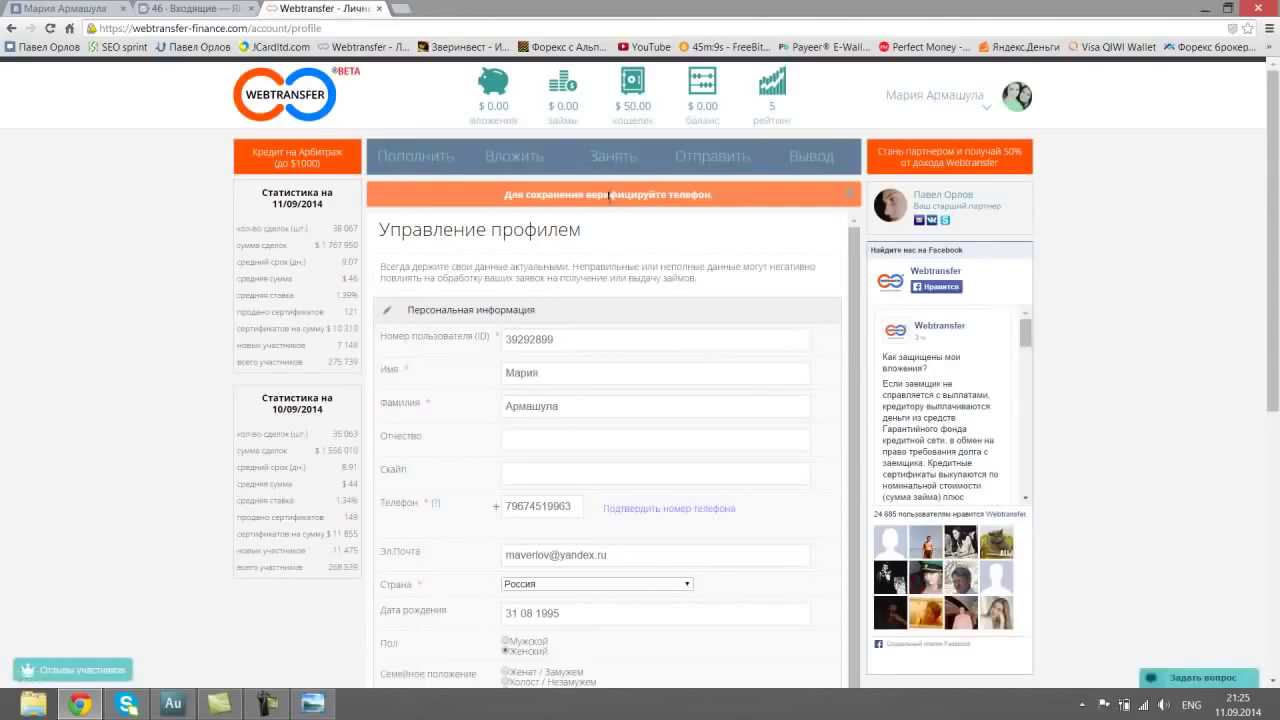
Confirm the phone with the SMS code and continue to the address and payment sections
scroll(784, 302, "down", 2)
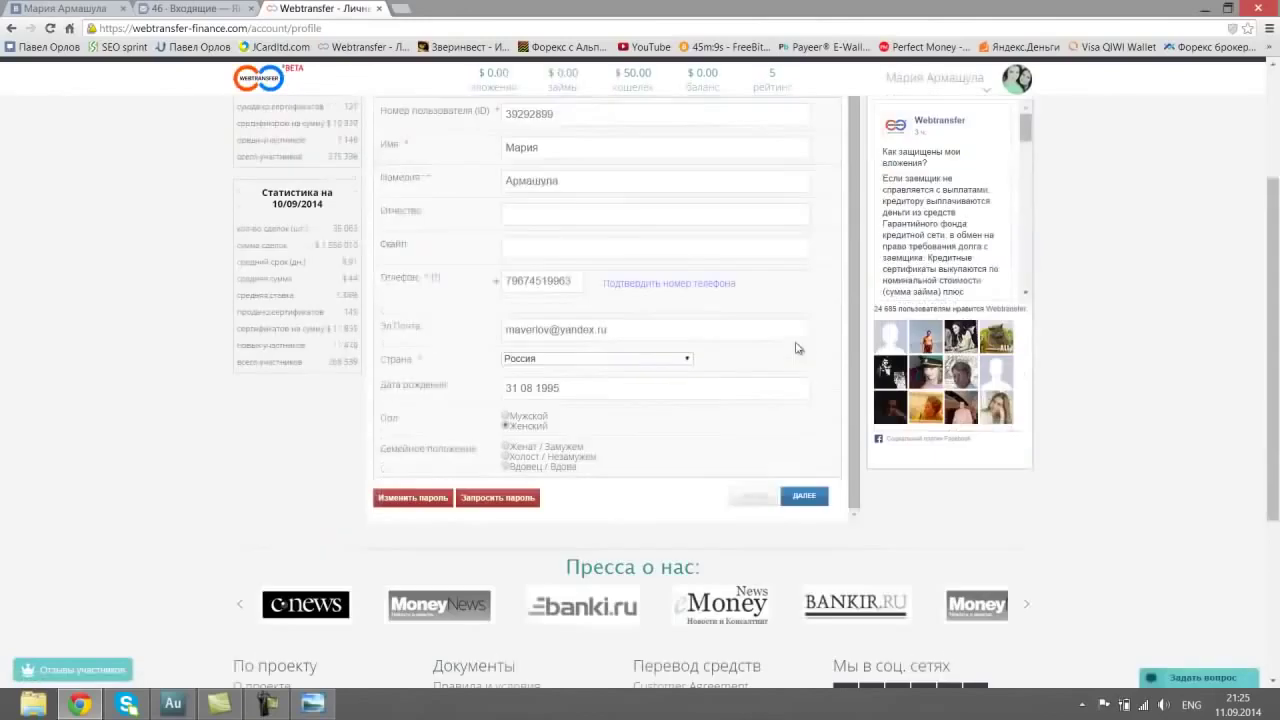
left_click(698, 288)
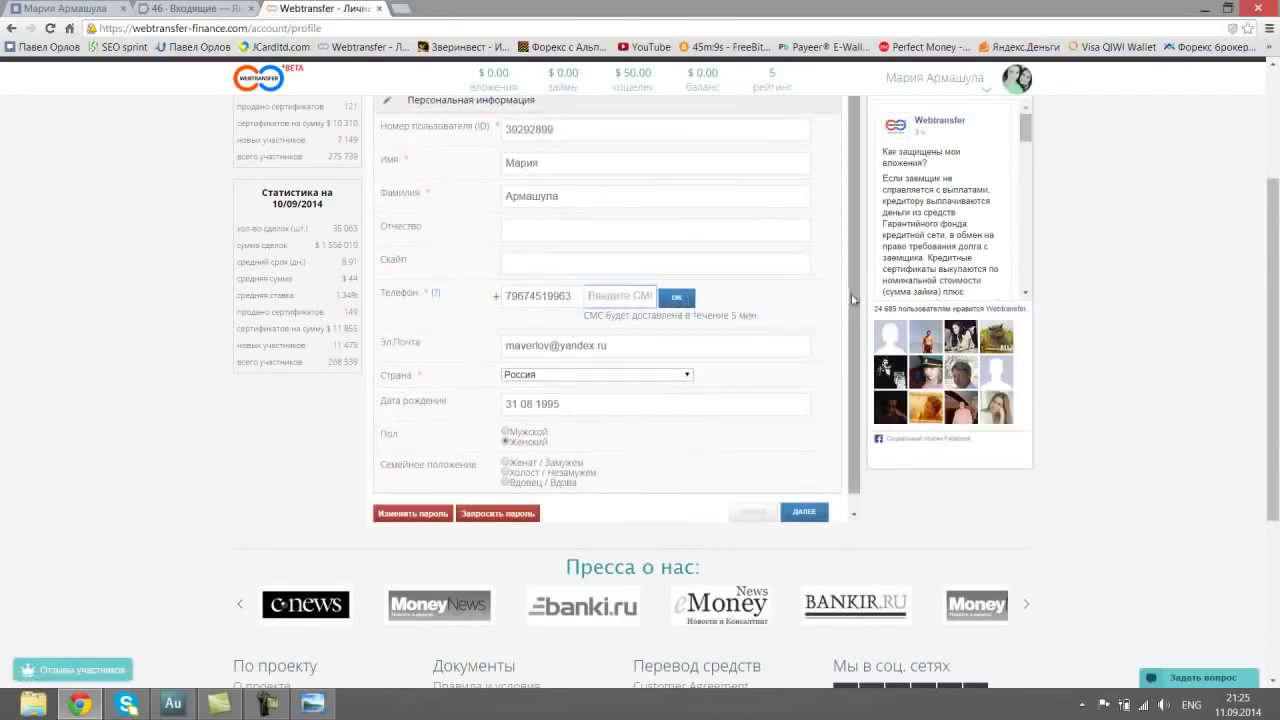
scroll(624, 290, "down", 1)
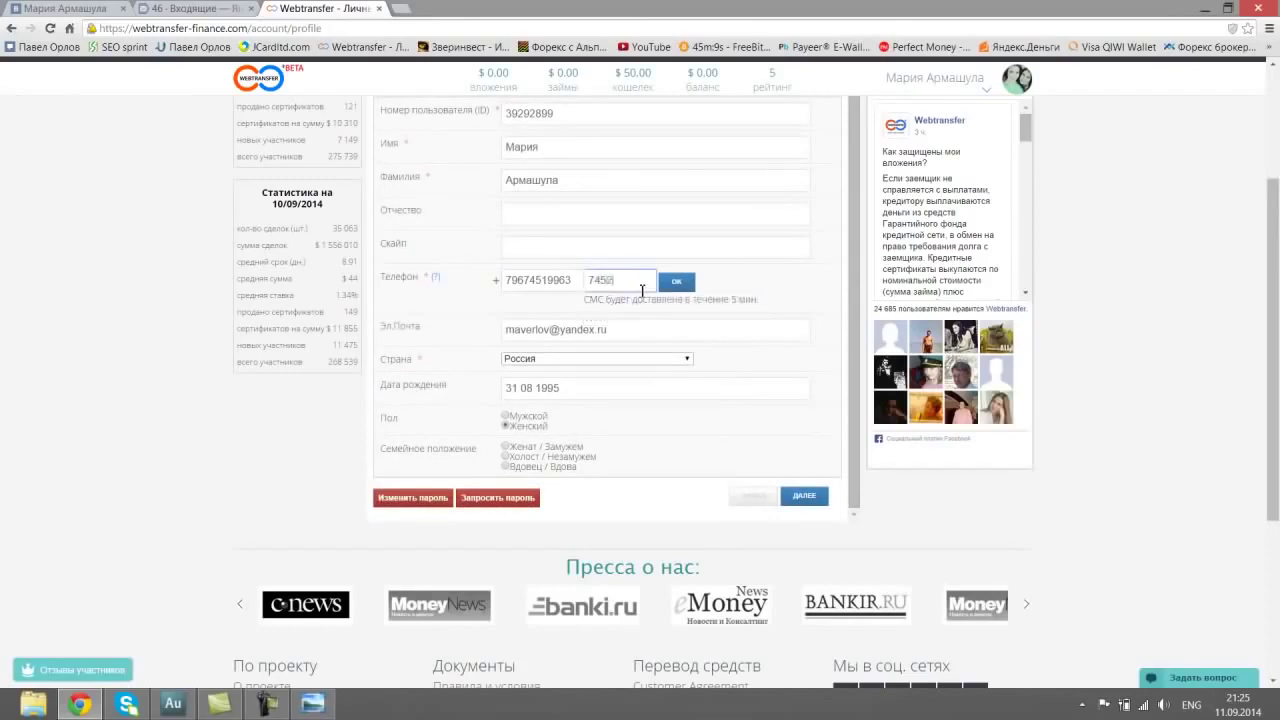
left_click(678, 285)
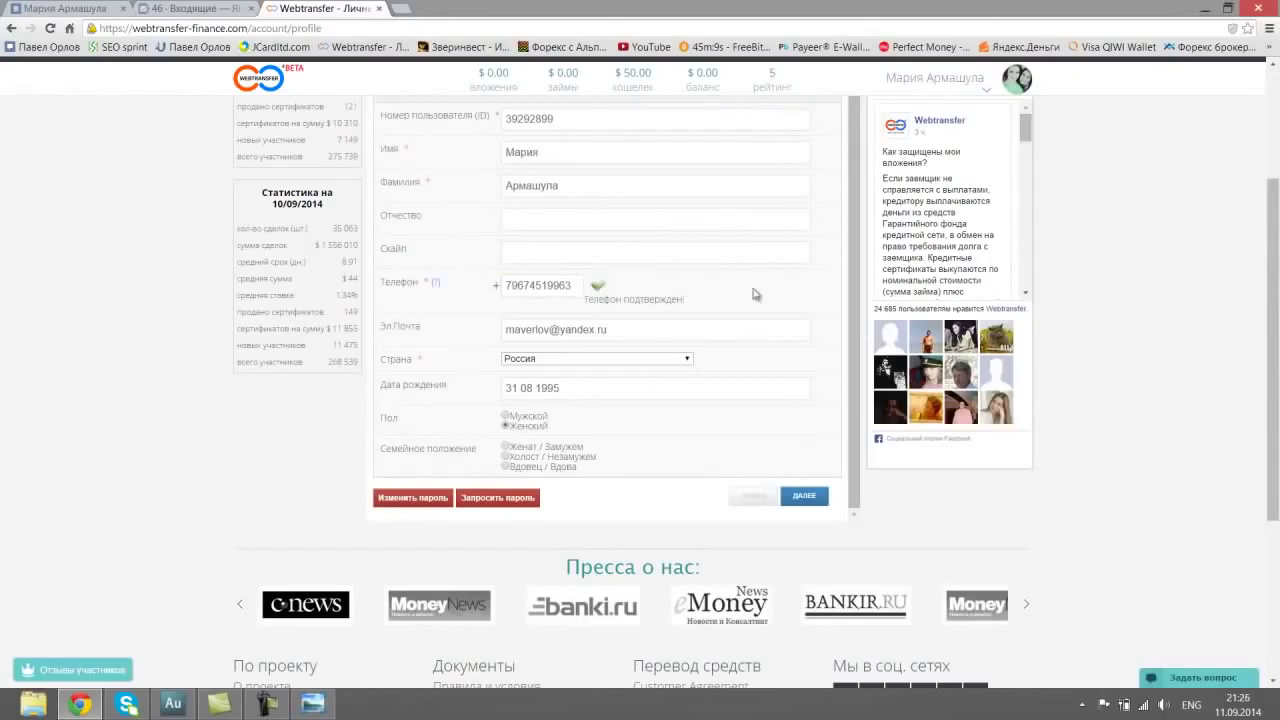
left_click(818, 500)
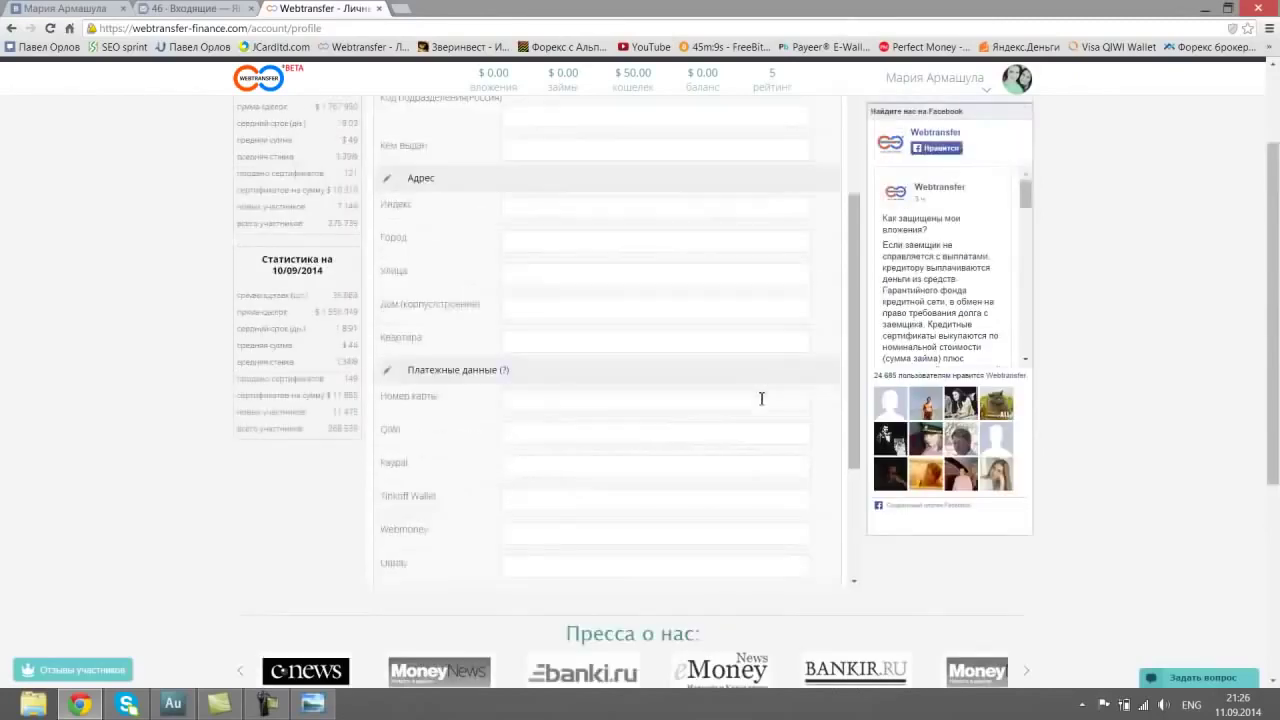
scroll(761, 399, "down", 2)
Submit the completed profile form with ОТПРАВИТЬ so the data is saved
left_click(812, 562)
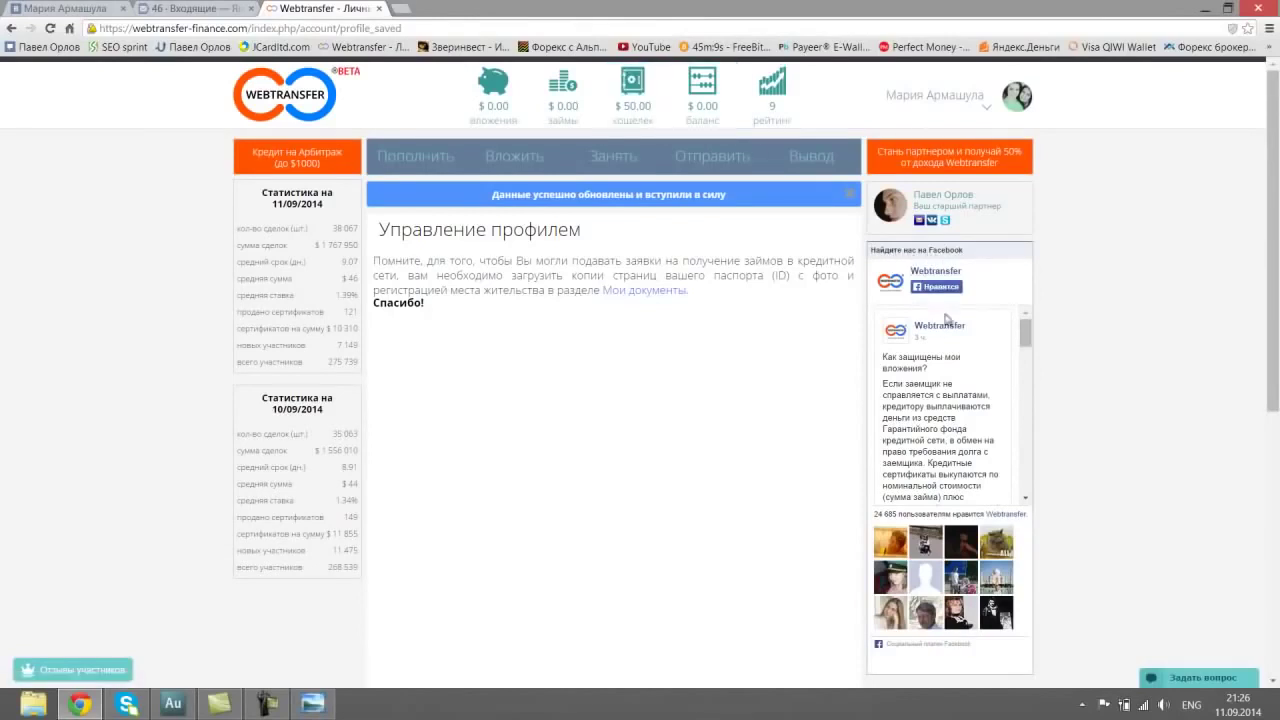
Choose блог from the account dropdown and scroll through the news posts
mouse_move(983, 112)
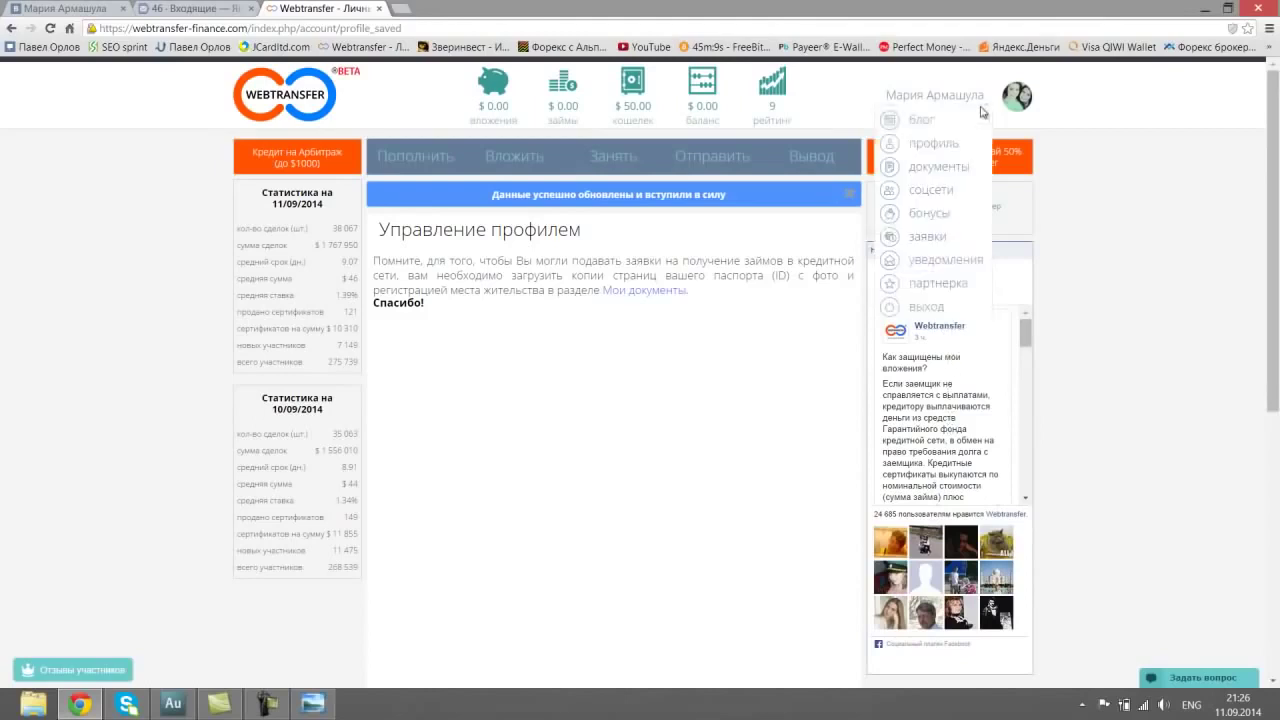
left_click(921, 124)
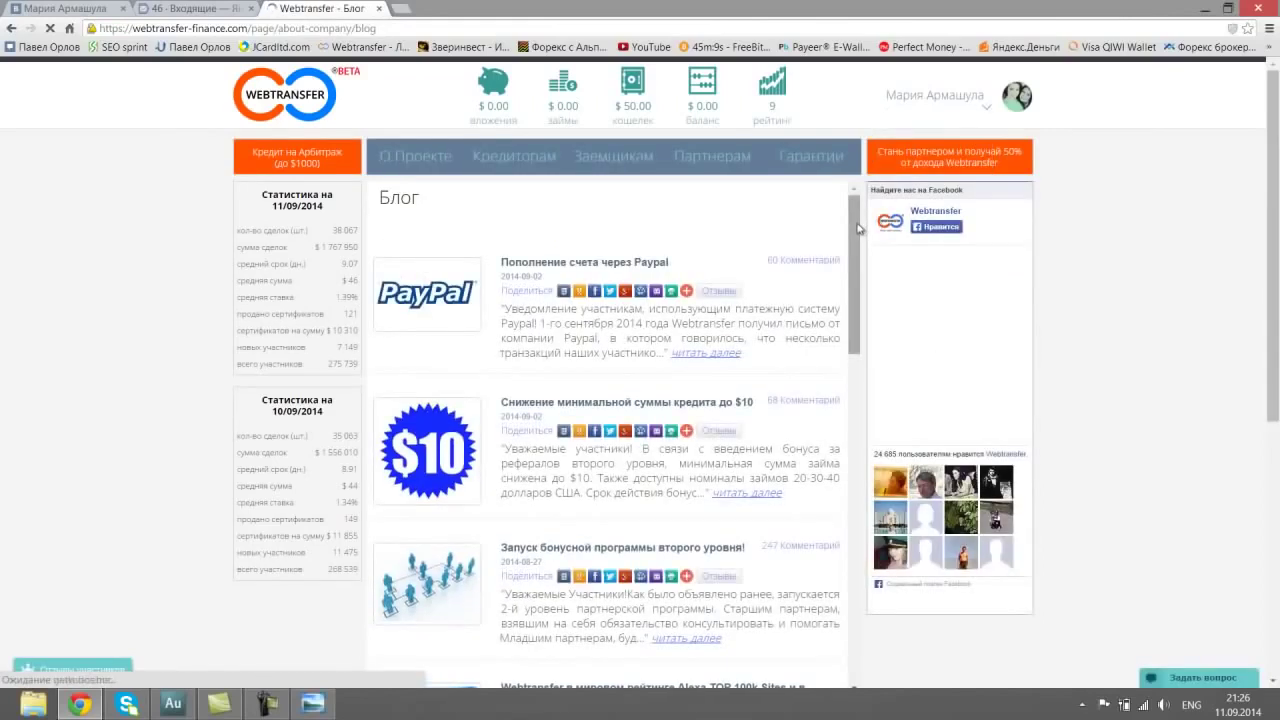
left_click_drag(857, 242, 822, 172)
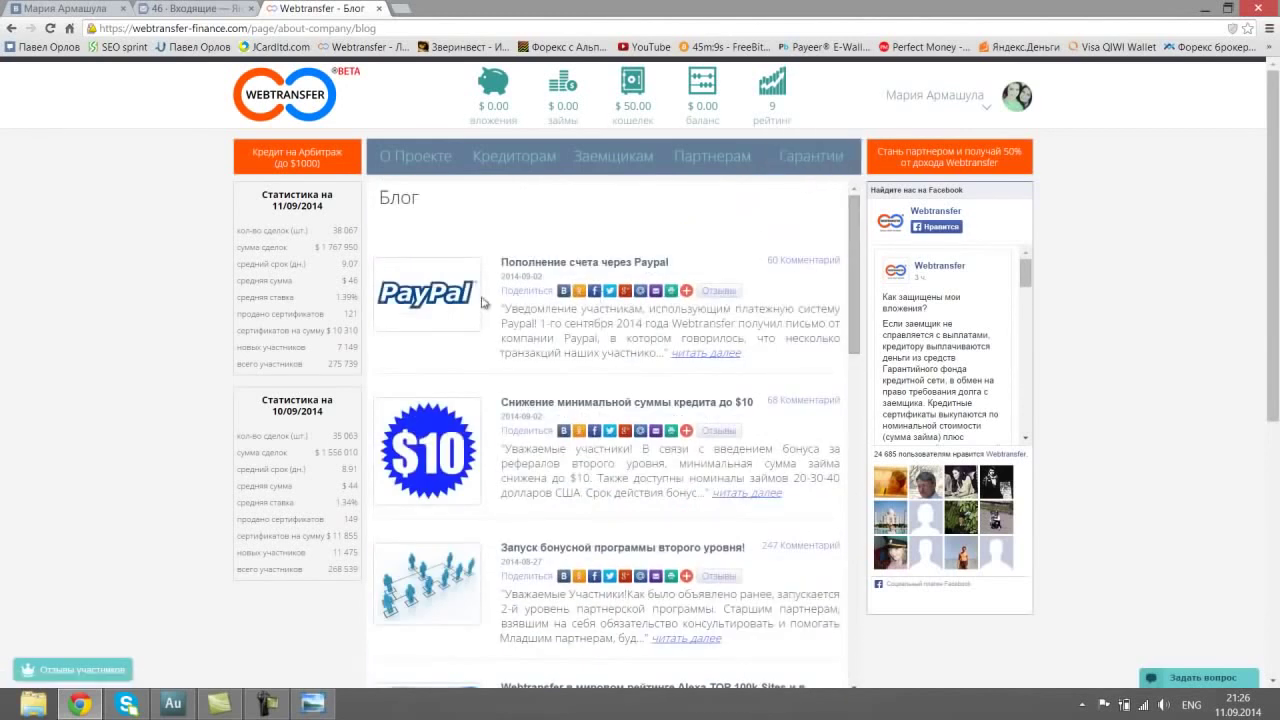
Check the $50.00 registration bonus on the wallet page, then open the Вложить loan form
mouse_move(875, 100)
left_click(643, 90)
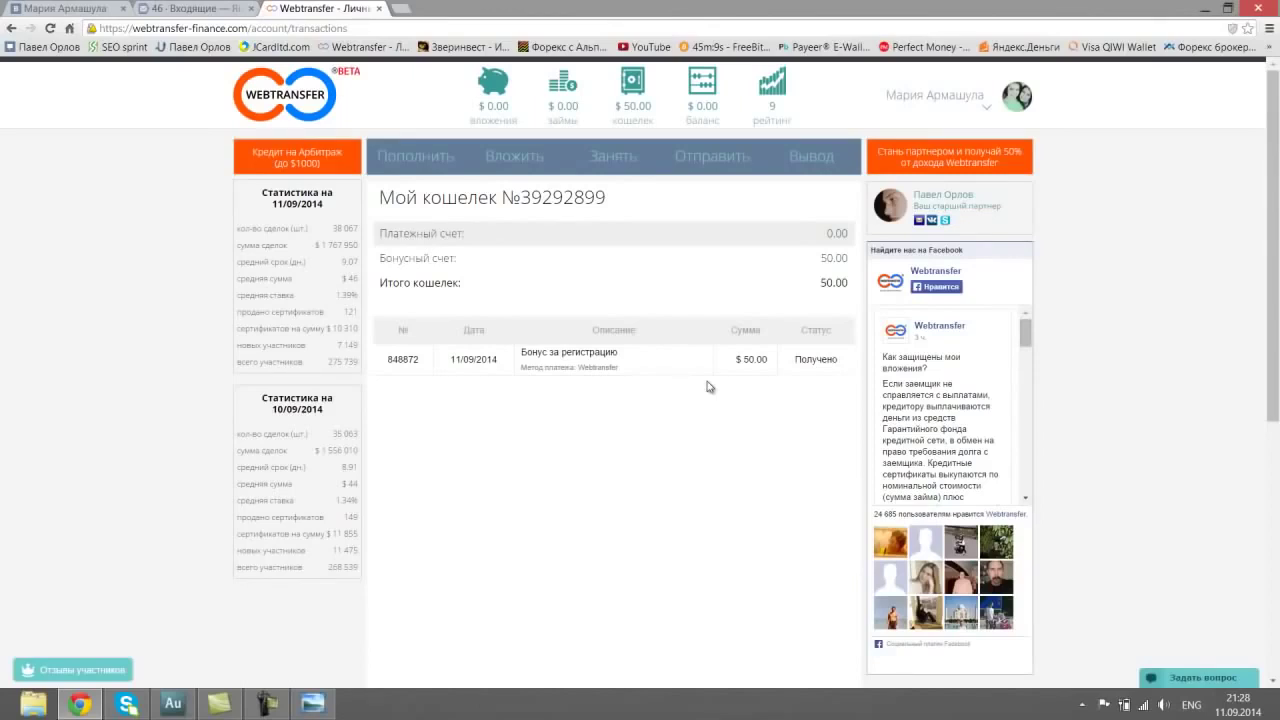
left_click(538, 156)
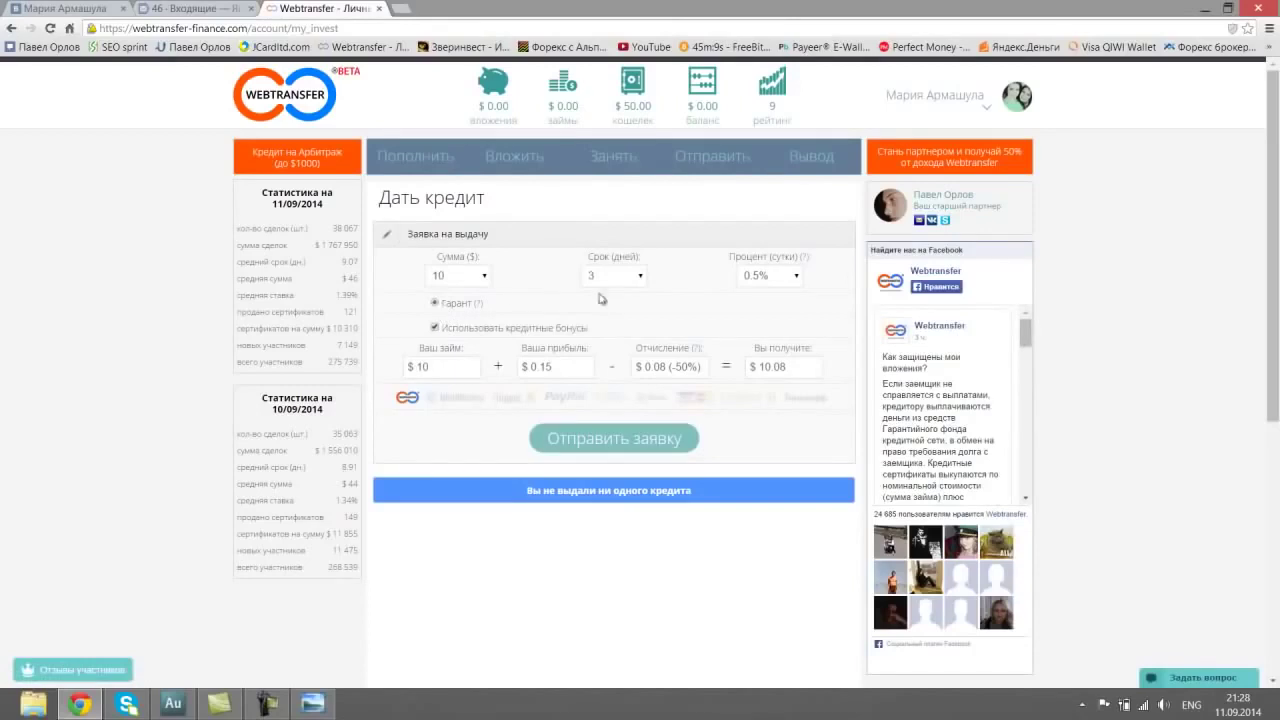
Set the loan to Сумма 50, Срок 10 days and Процент 1.5% per day
left_click(485, 277)
left_click(460, 344)
left_click(640, 277)
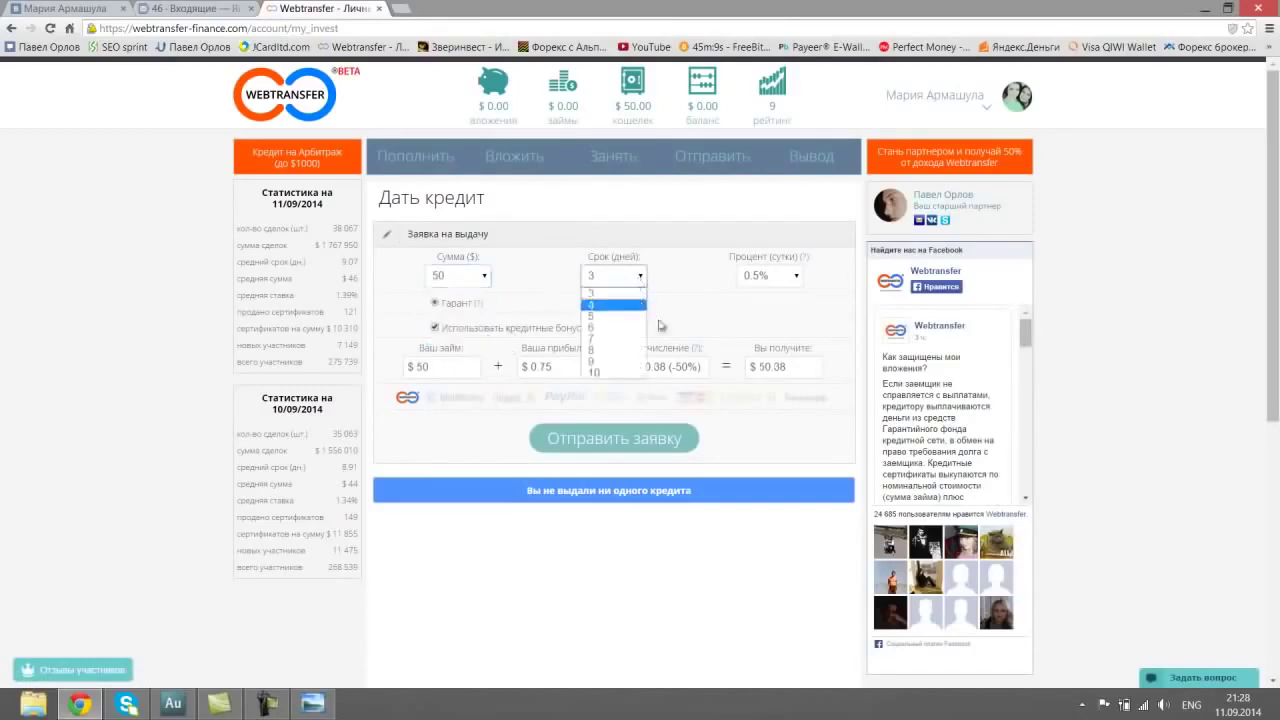
left_click(632, 377)
left_click(797, 280)
left_click_drag(797, 365, 797, 373)
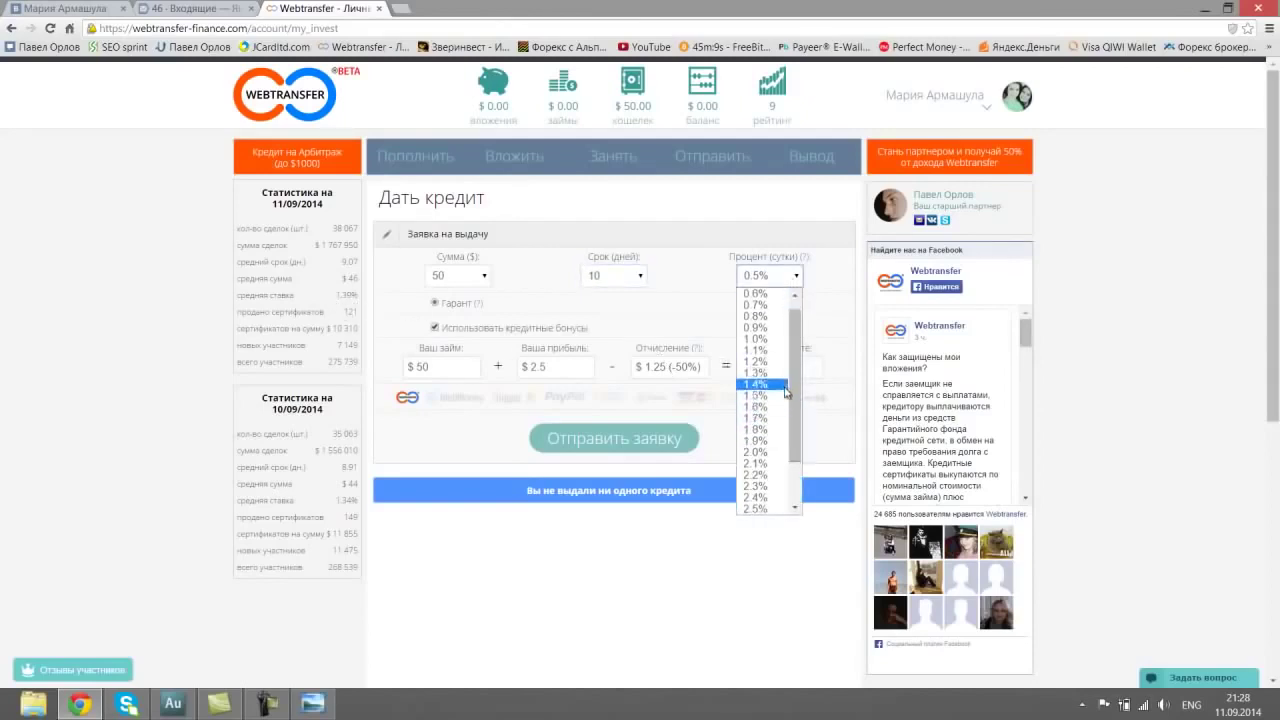
left_click(784, 395)
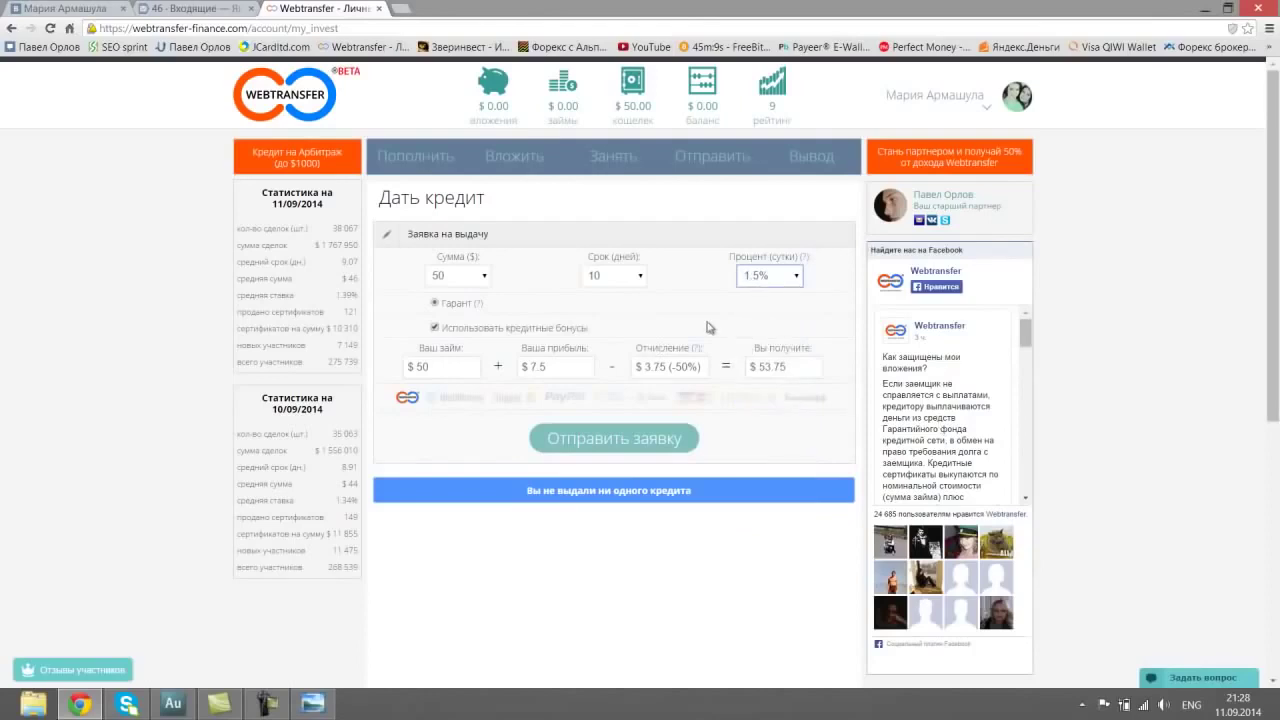
Check the $53.75 payout and show the explanation of the Гарант option
double_click(770, 370)
left_click(808, 376)
left_click(480, 305)
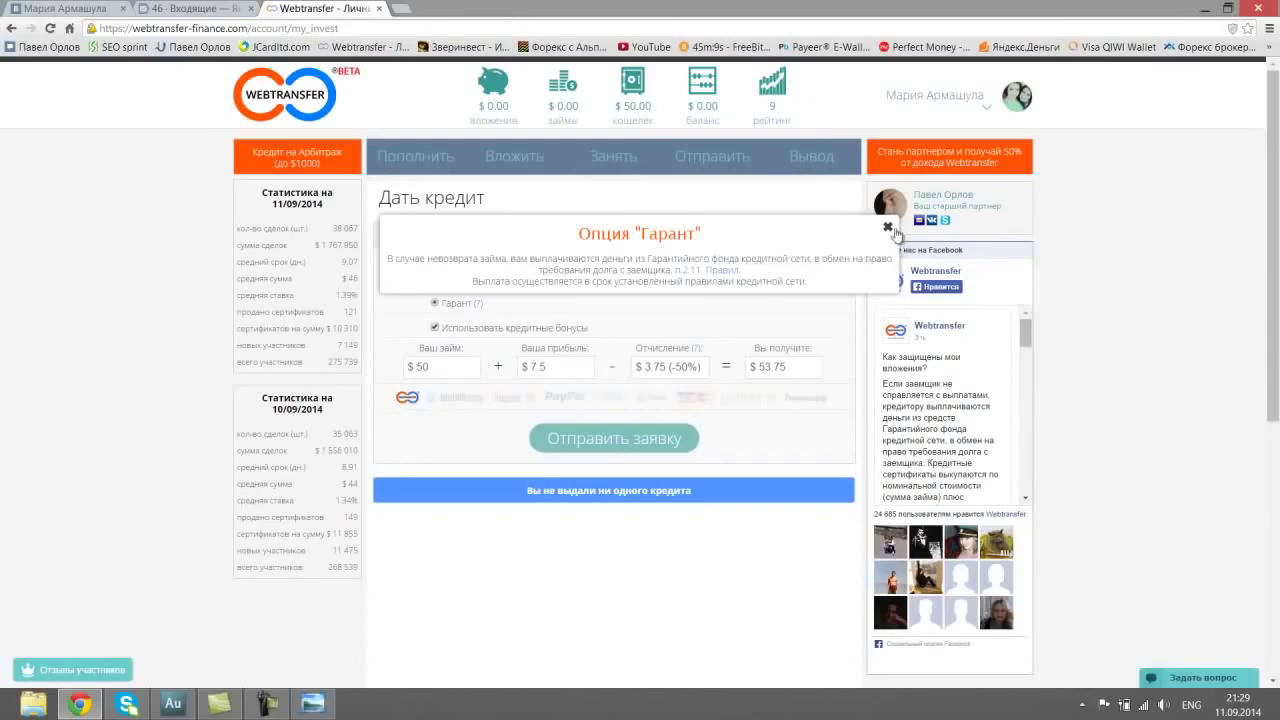
left_click(887, 227)
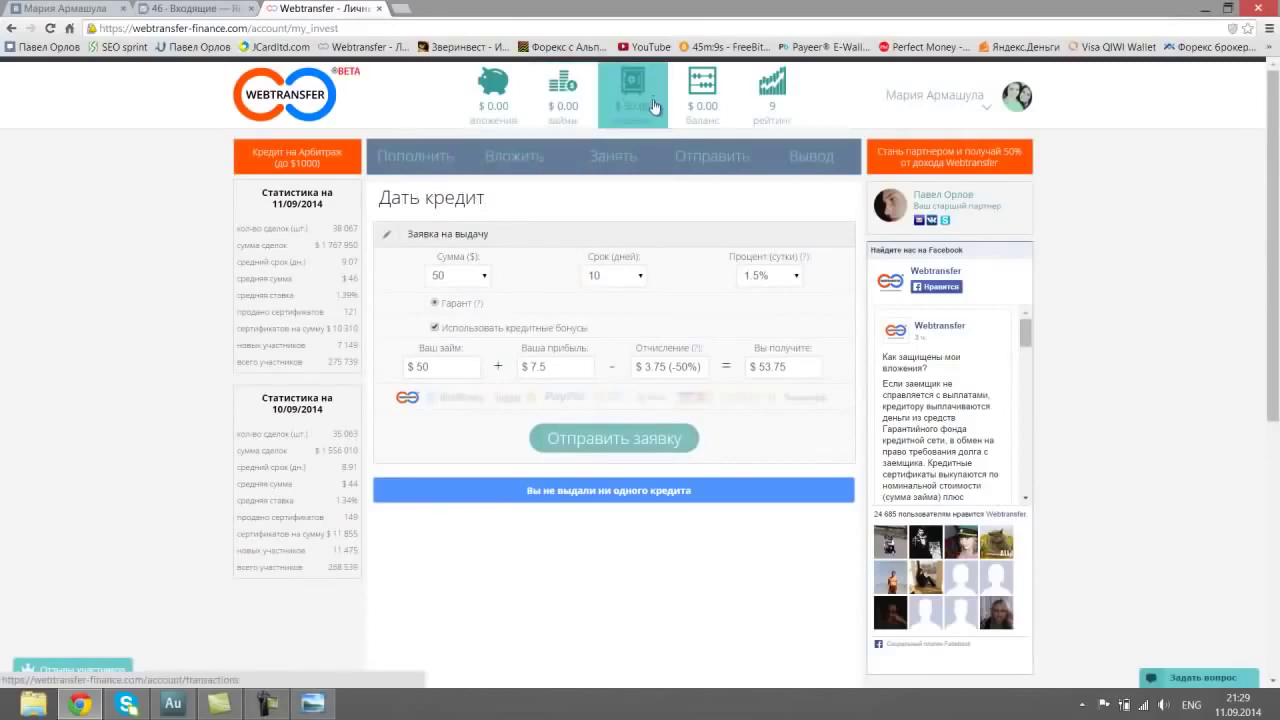
Reselect the loan amount, ending back at $50
left_click(488, 276)
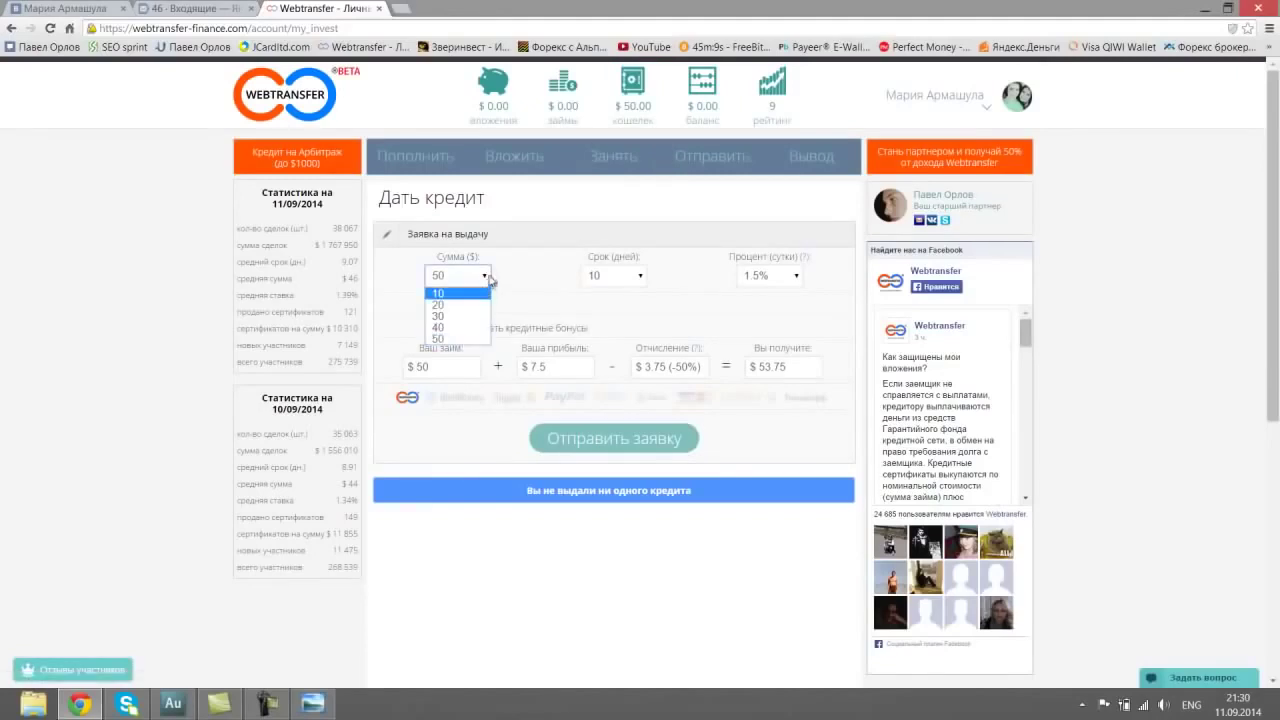
left_click(505, 266)
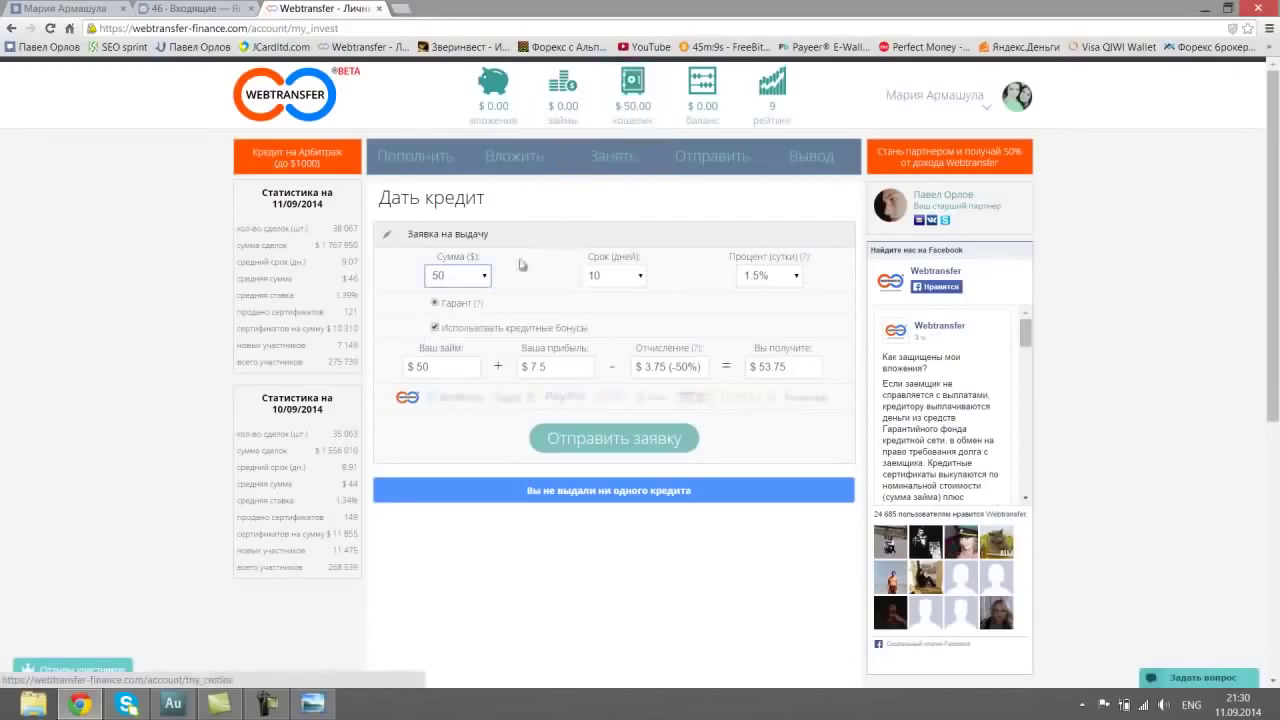
left_click(476, 279)
left_click(476, 296)
left_click(485, 279)
left_click(473, 344)
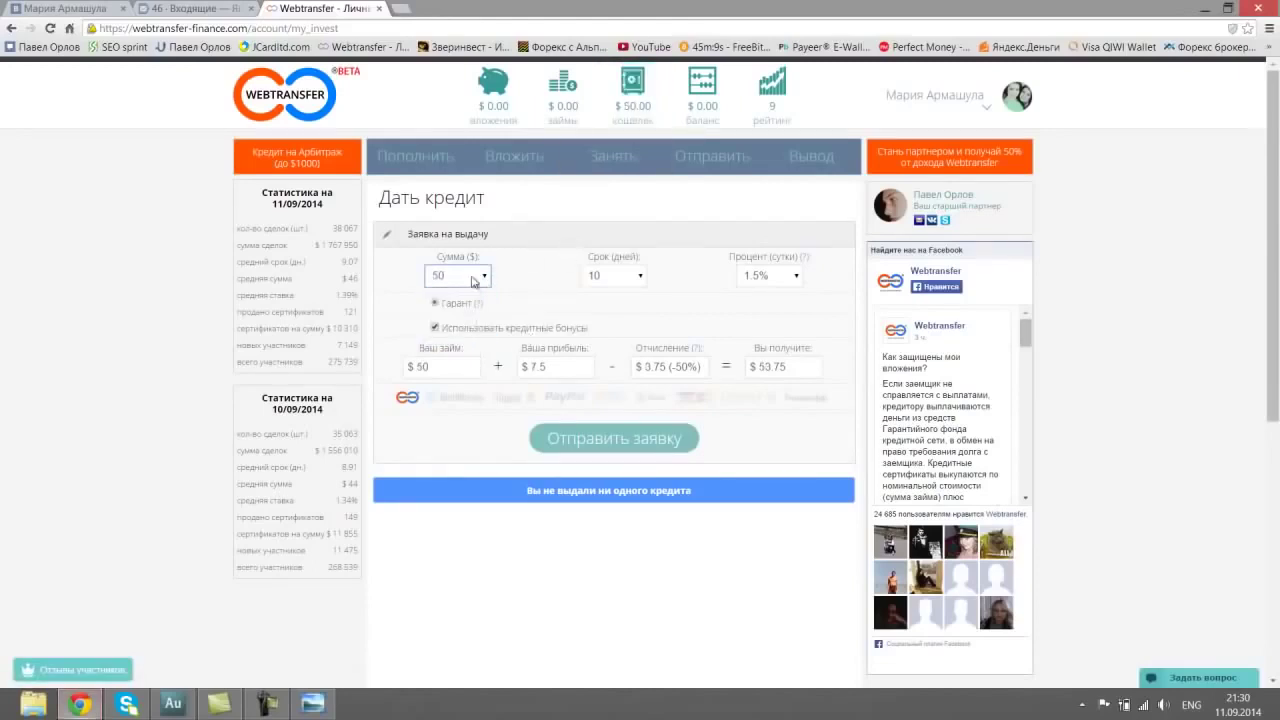
Keep the term at 10 days and choose a 1.5% daily rate, giving $53.75
left_click(638, 276)
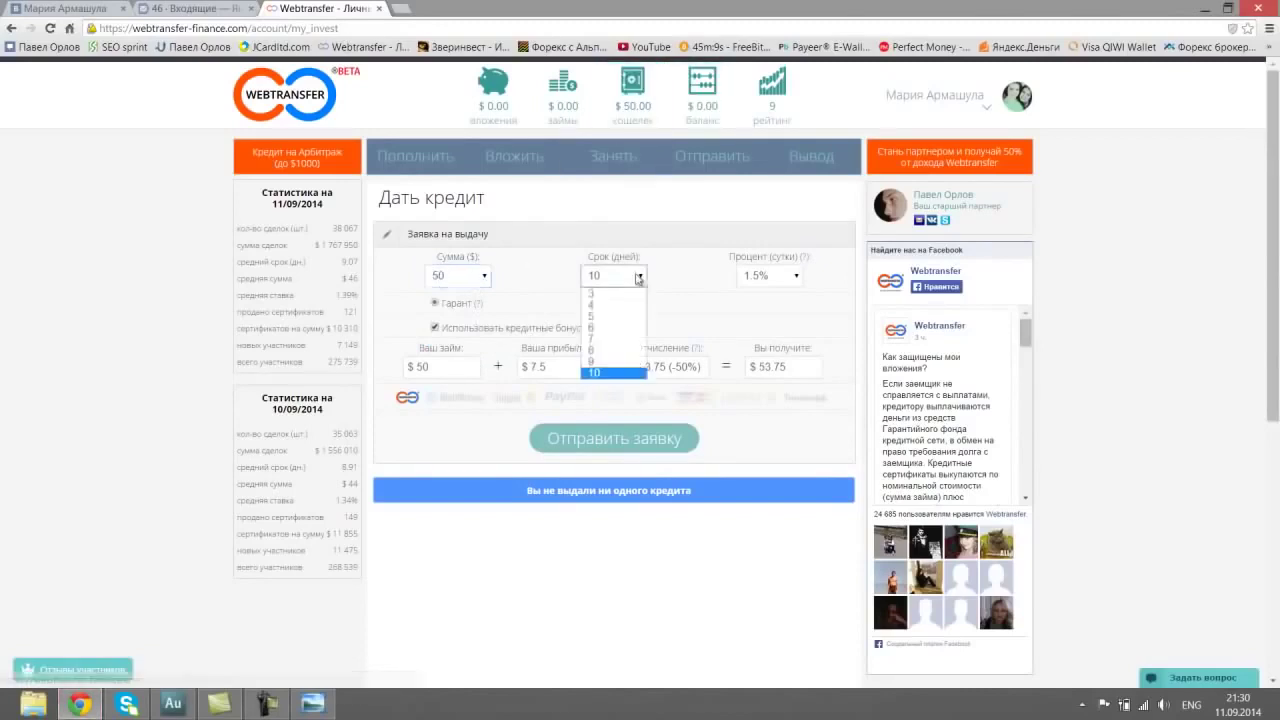
left_click(615, 370)
left_click(640, 280)
left_click(600, 293)
left_click(615, 276)
left_click(618, 372)
left_click(646, 281)
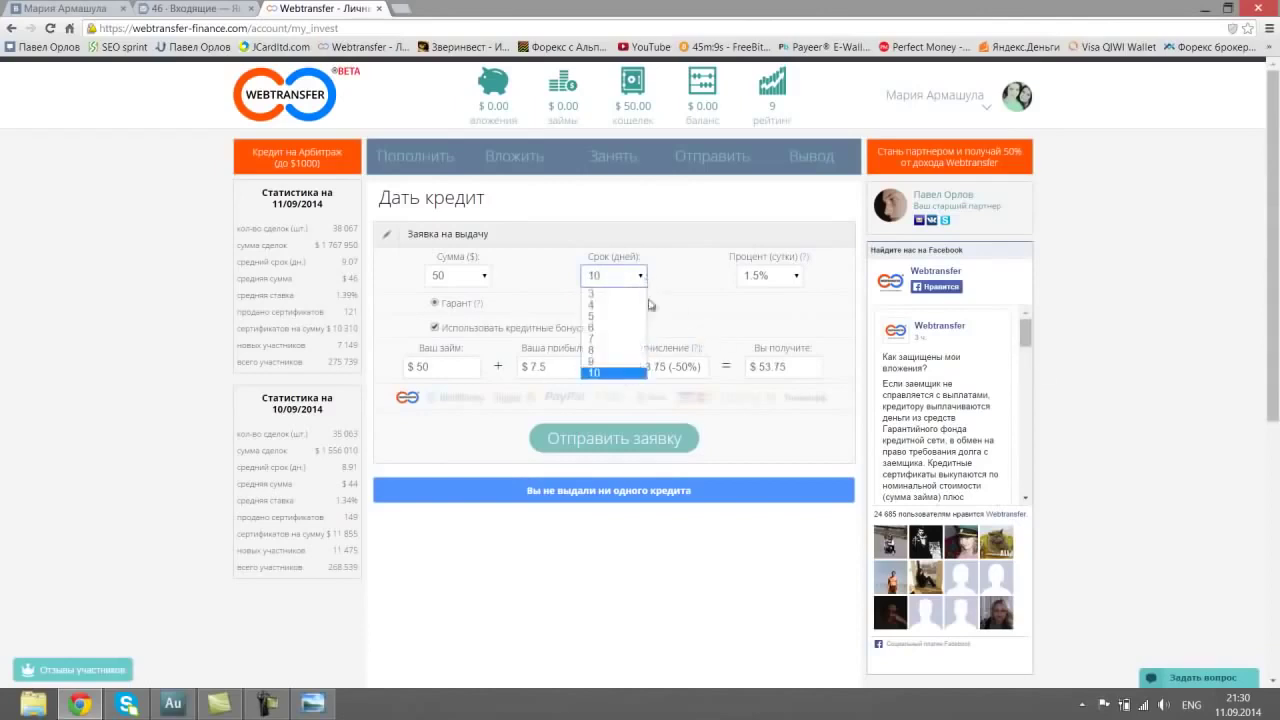
left_click(647, 282)
left_click(793, 285)
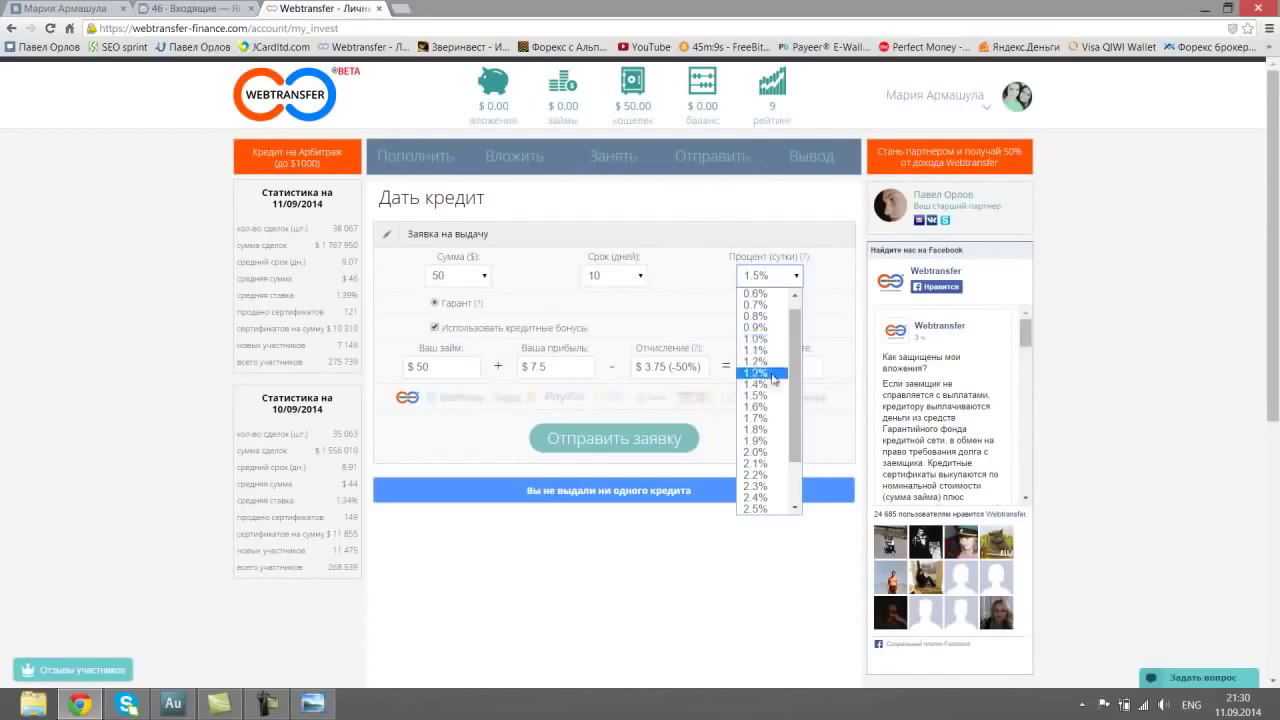
left_click(775, 395)
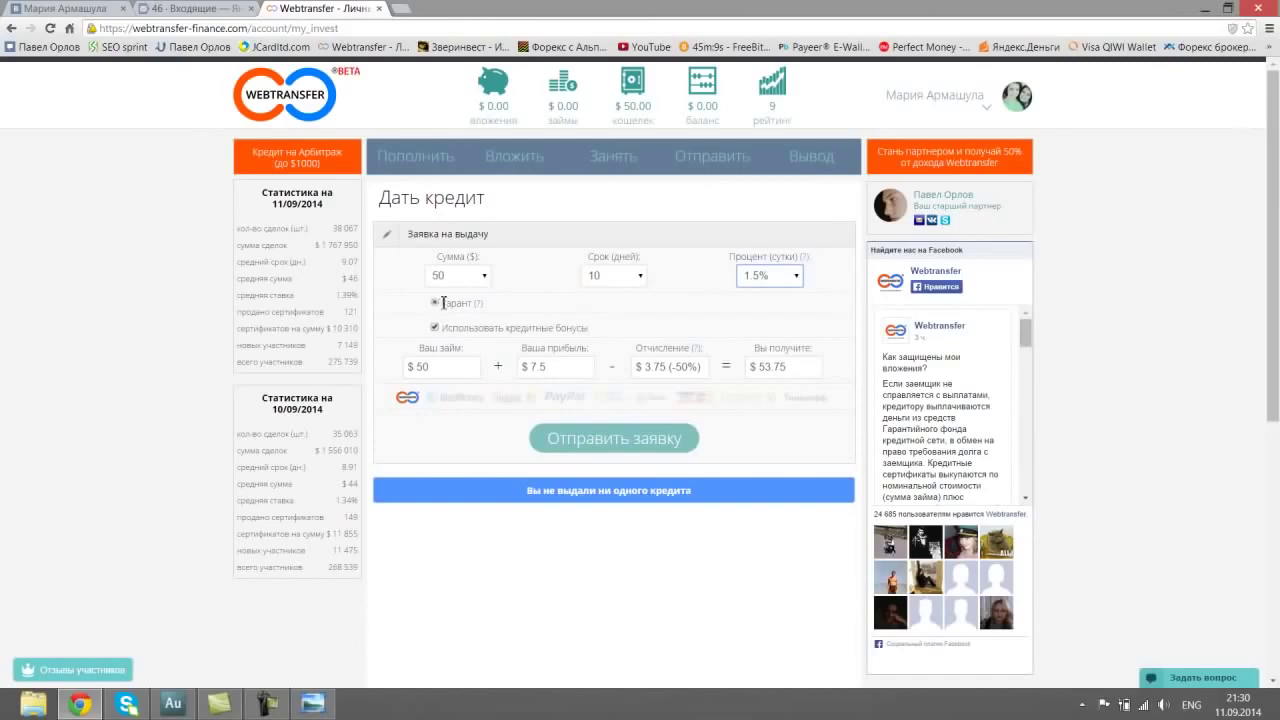
Submit and confirm the $50, 10-day loan request, then expand the new loan's details
left_click(615, 441)
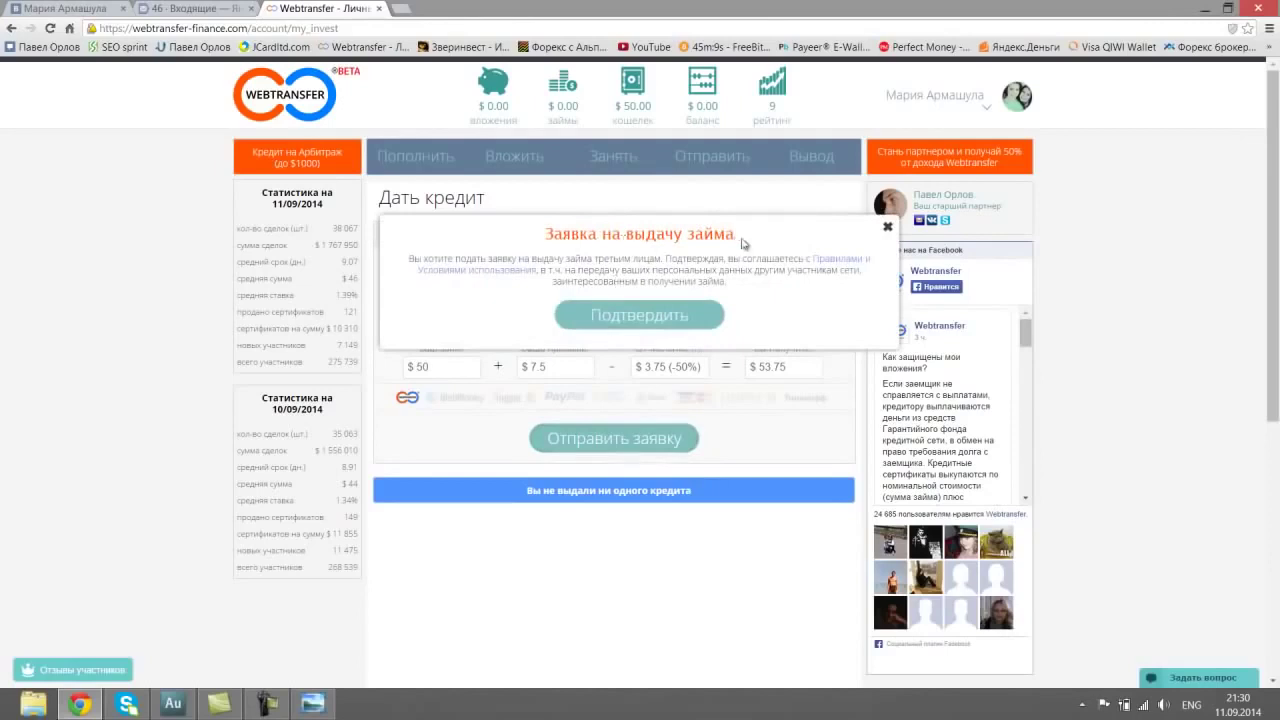
left_click(651, 325)
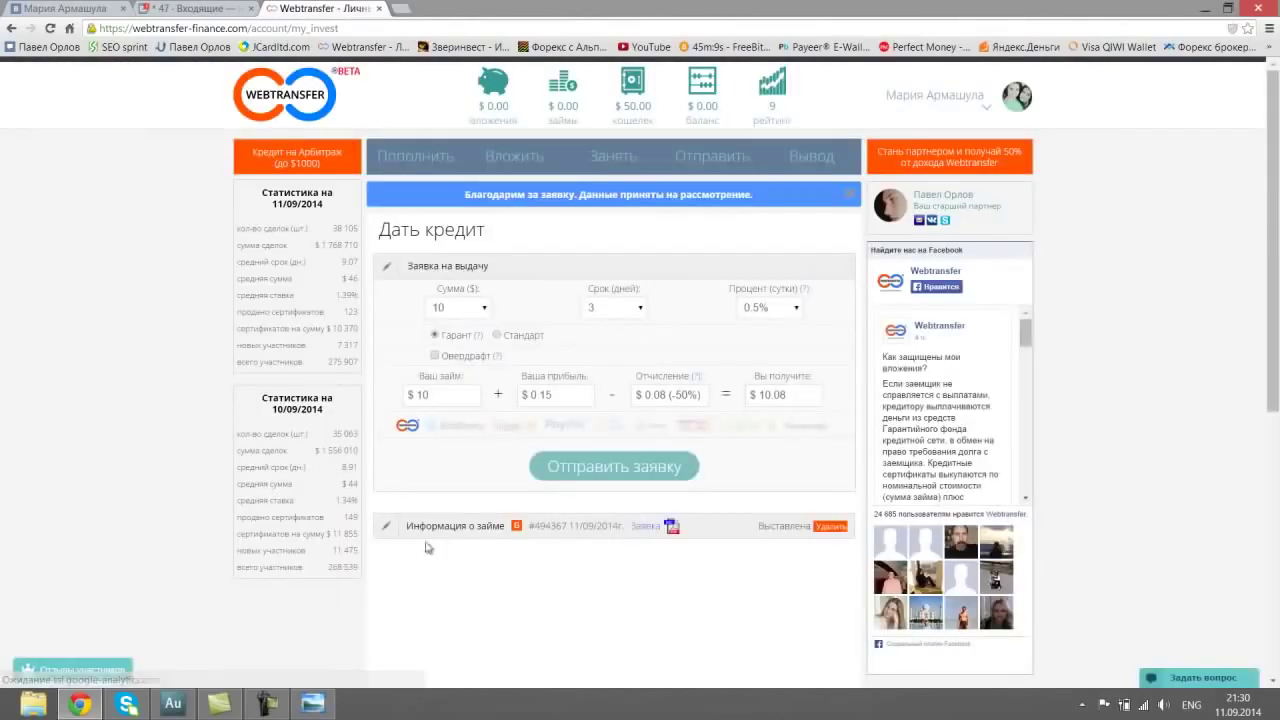
left_click(740, 531)
Scroll through the loan details: $50 from bonus, 10 days at 1.5%, $53.75 to receive
scroll(745, 528, "down", 2)
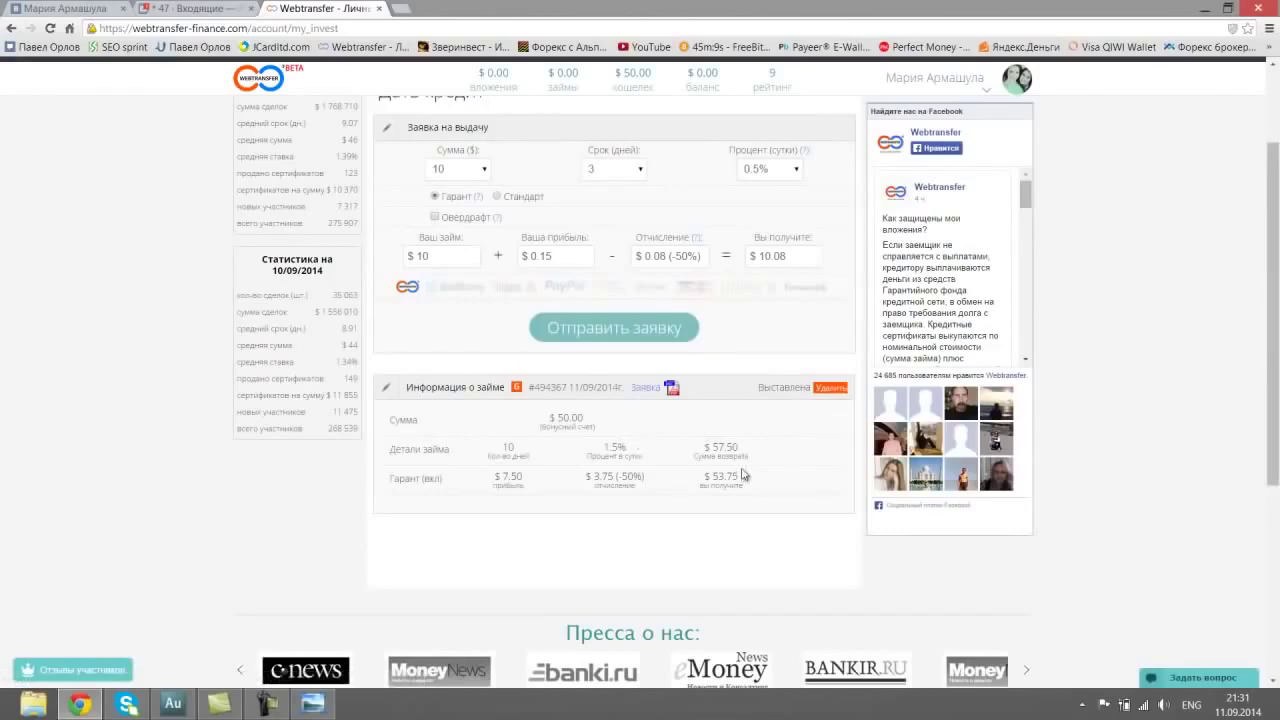
scroll(745, 474, "up", 1)
scroll(742, 472, "up", 1)
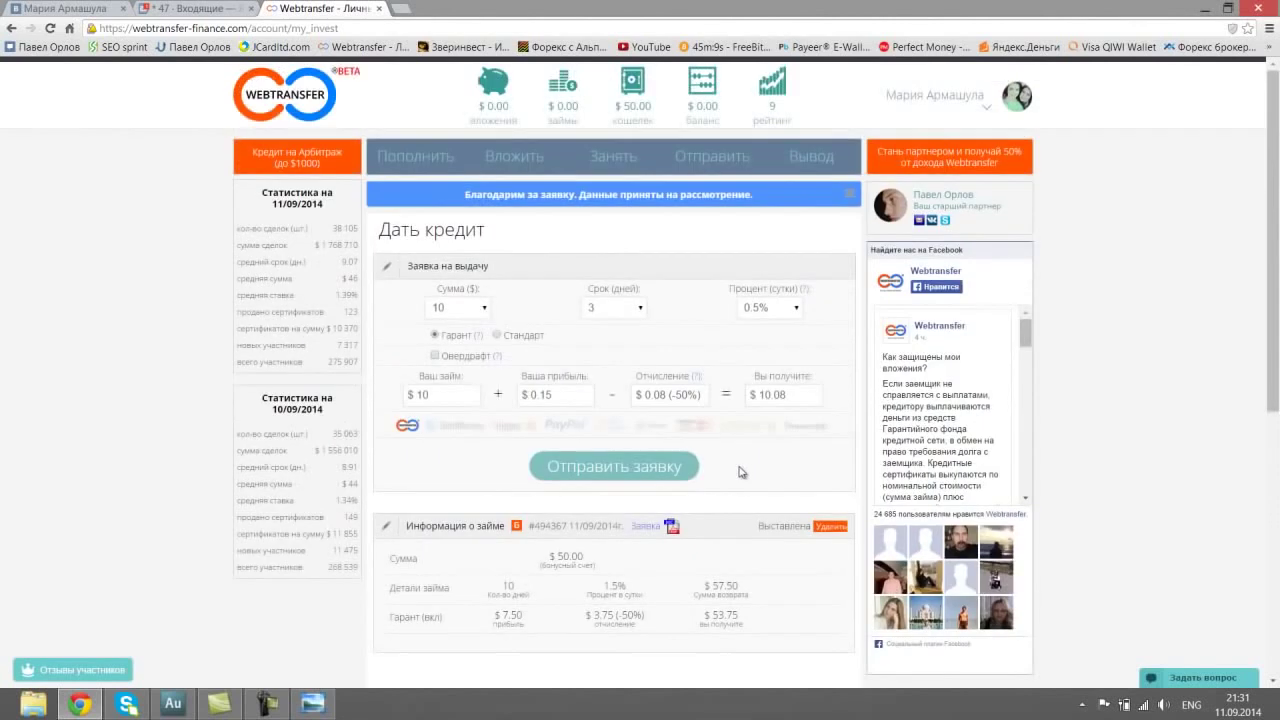
scroll(740, 472, "down", 1)
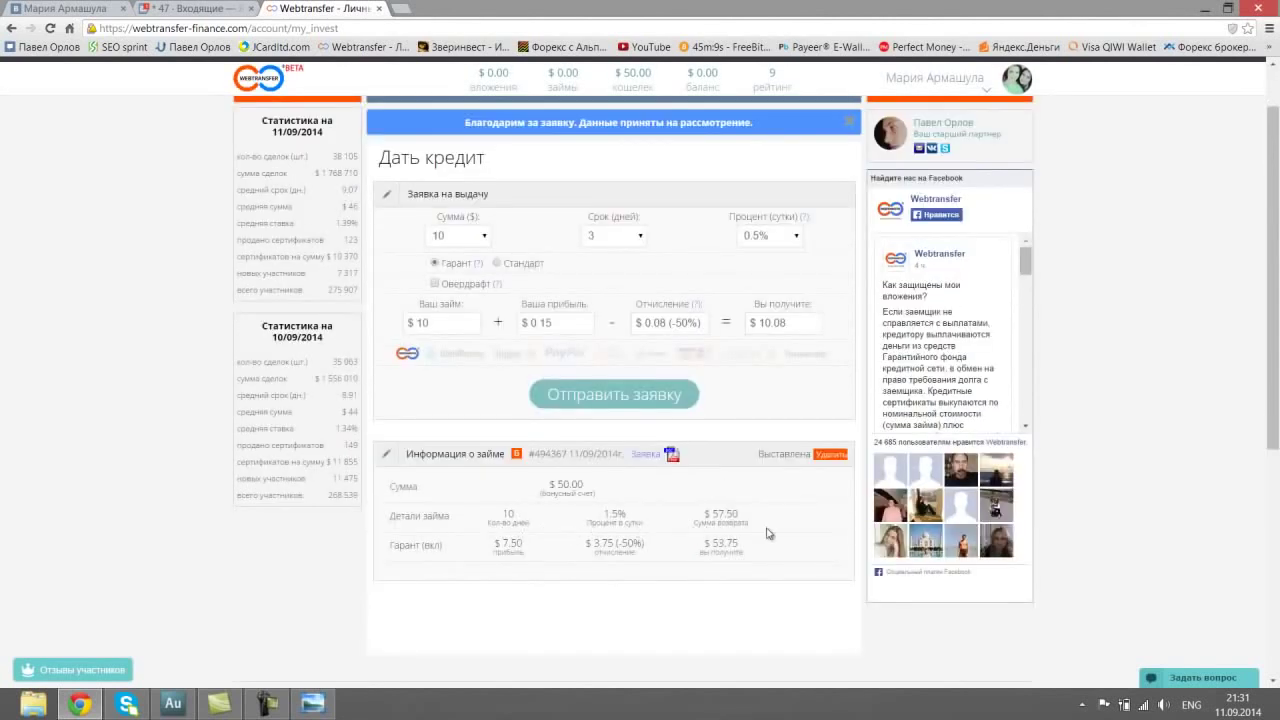
scroll(767, 533, "up", 1)
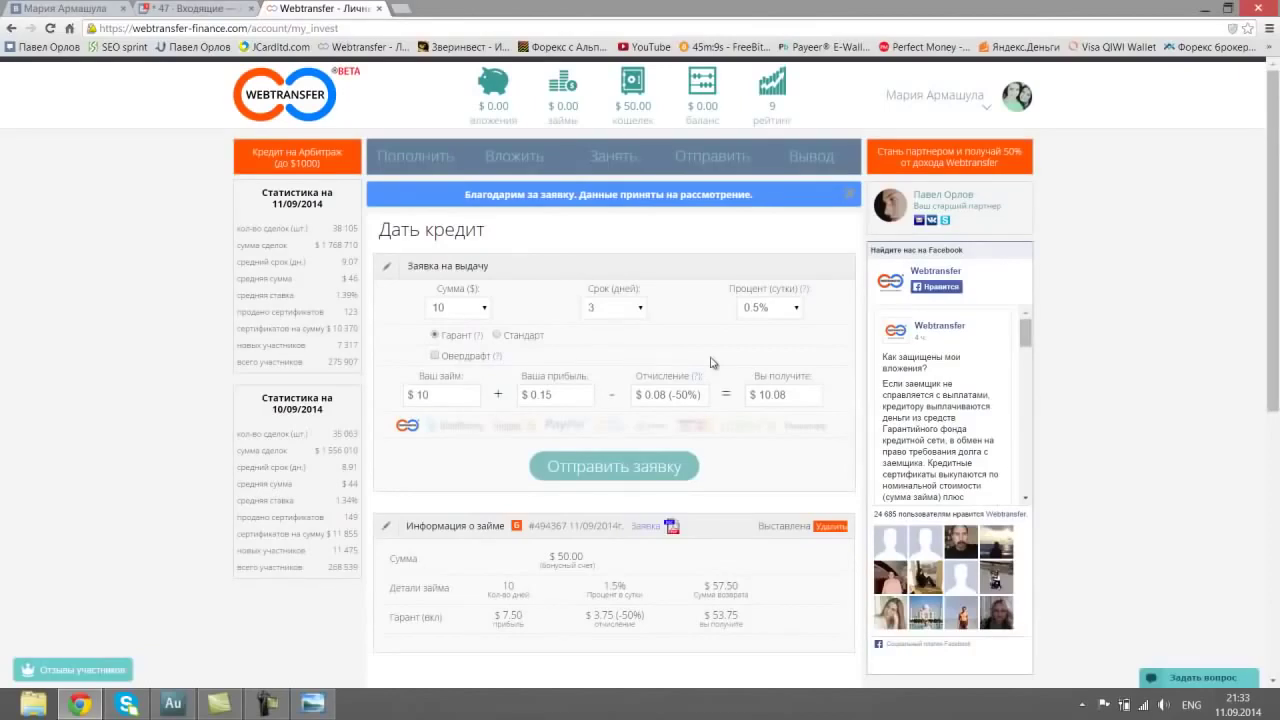
Choose 1.5% as the daily rate, then scroll down to the page footer
left_click(795, 309)
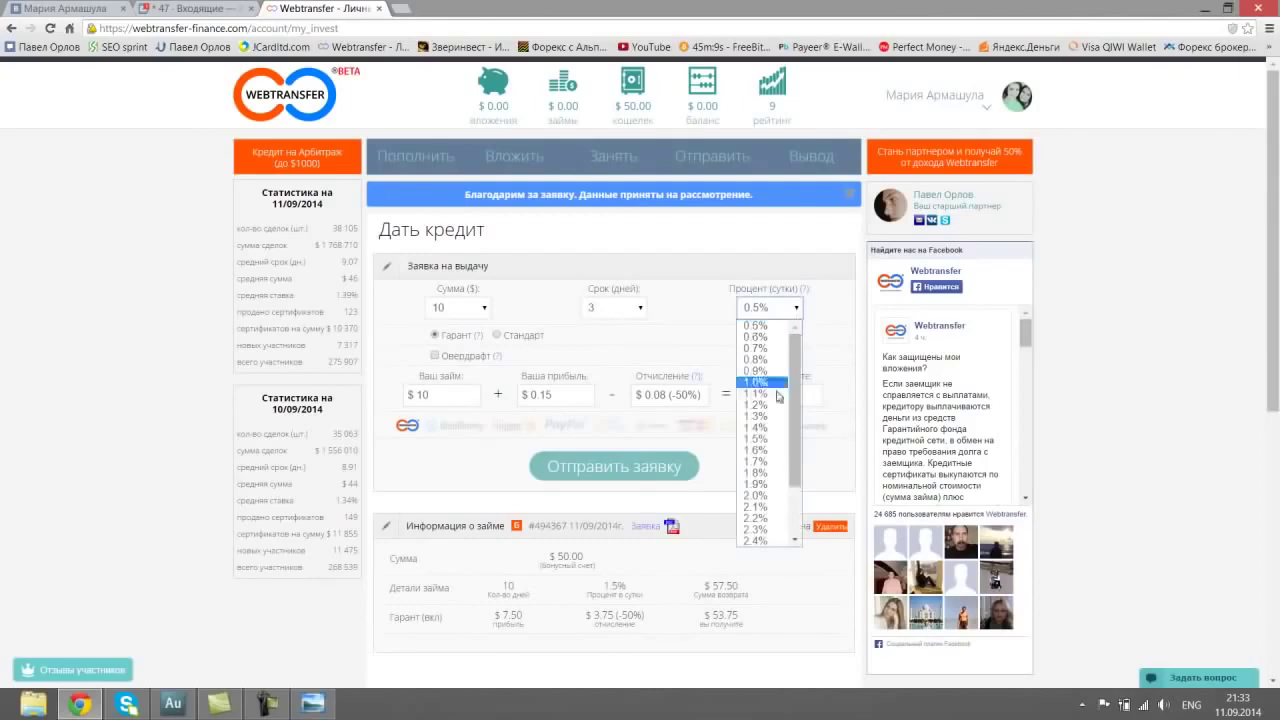
left_click(781, 440)
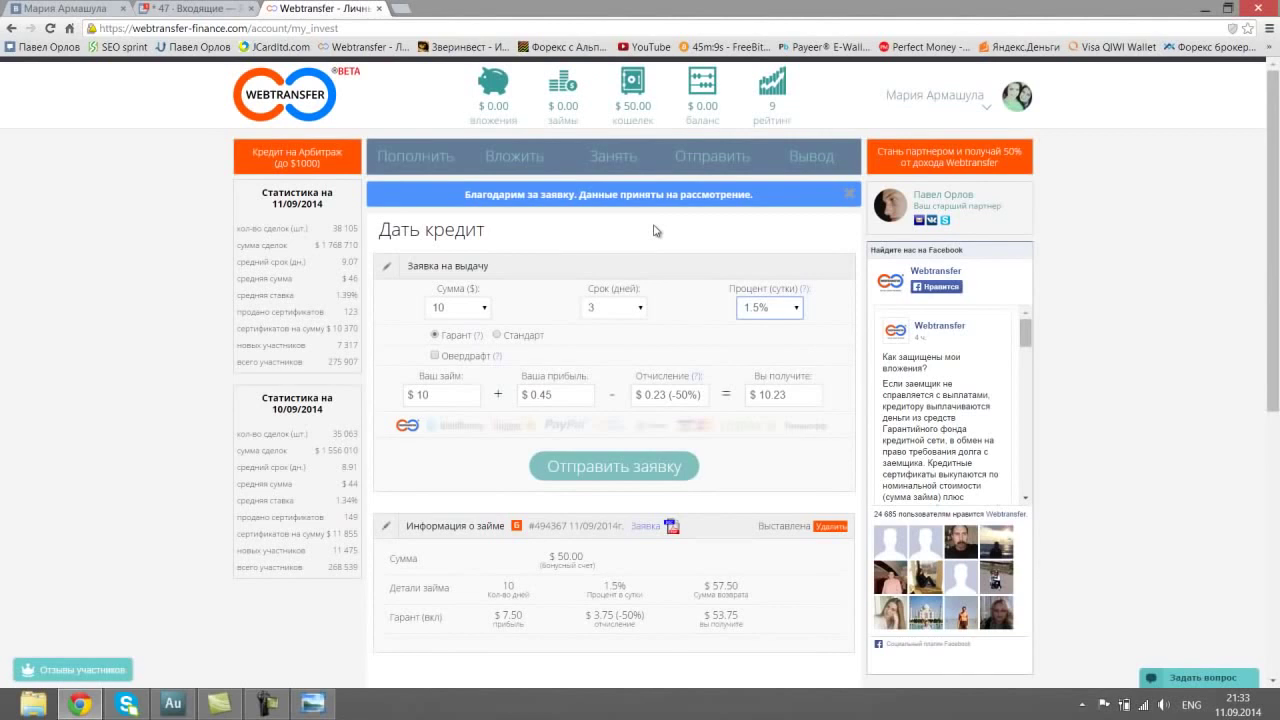
left_click_drag(1272, 235, 1190, 588)
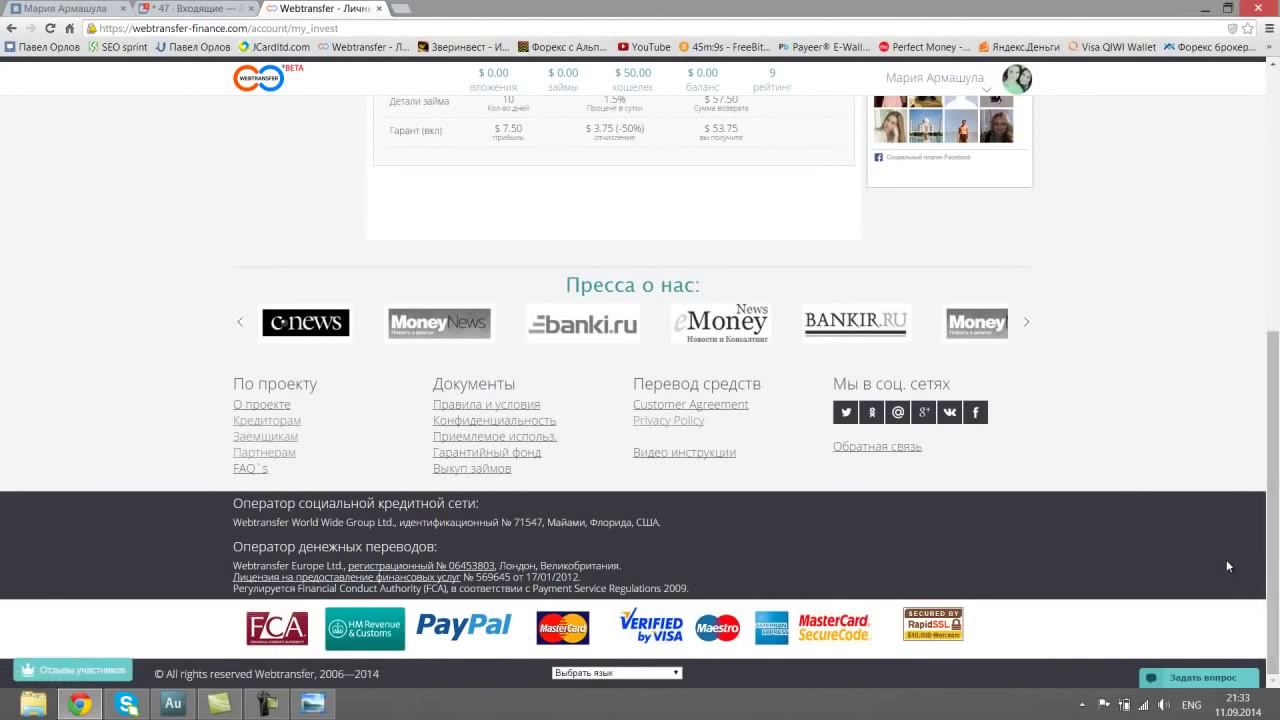
left_click_drag(1273, 587, 1277, 312)
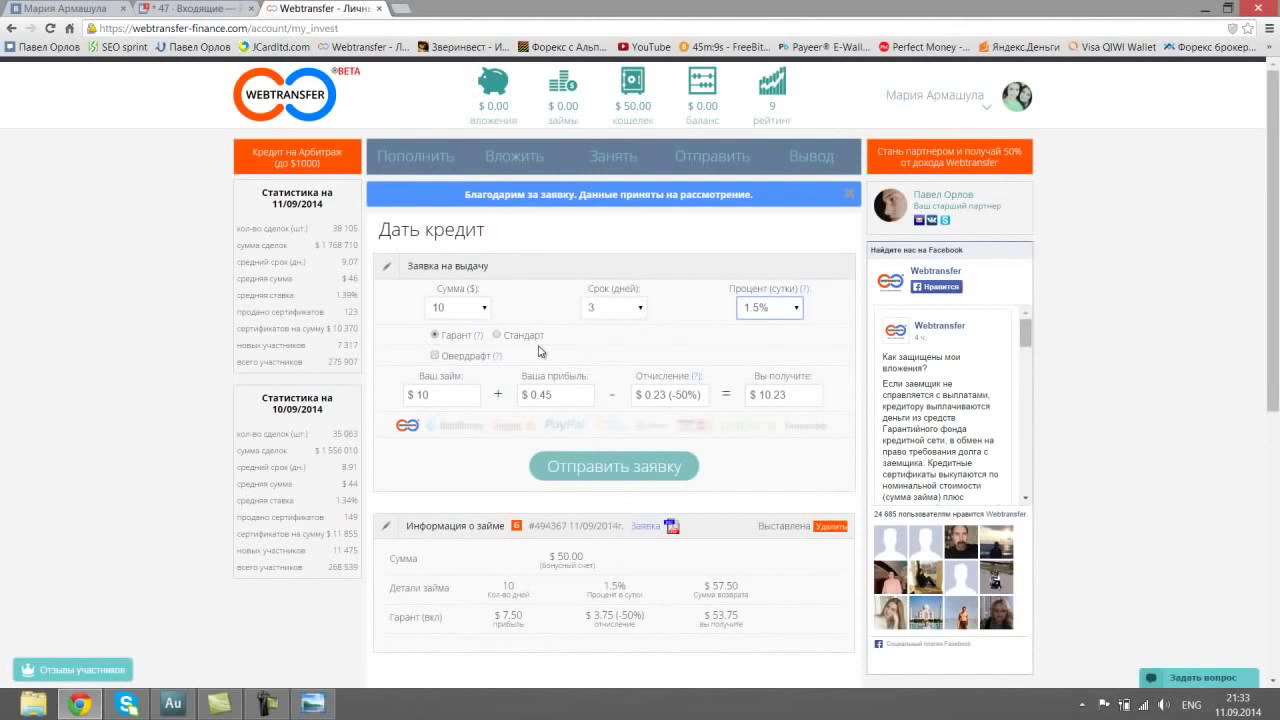
left_click(540, 350)
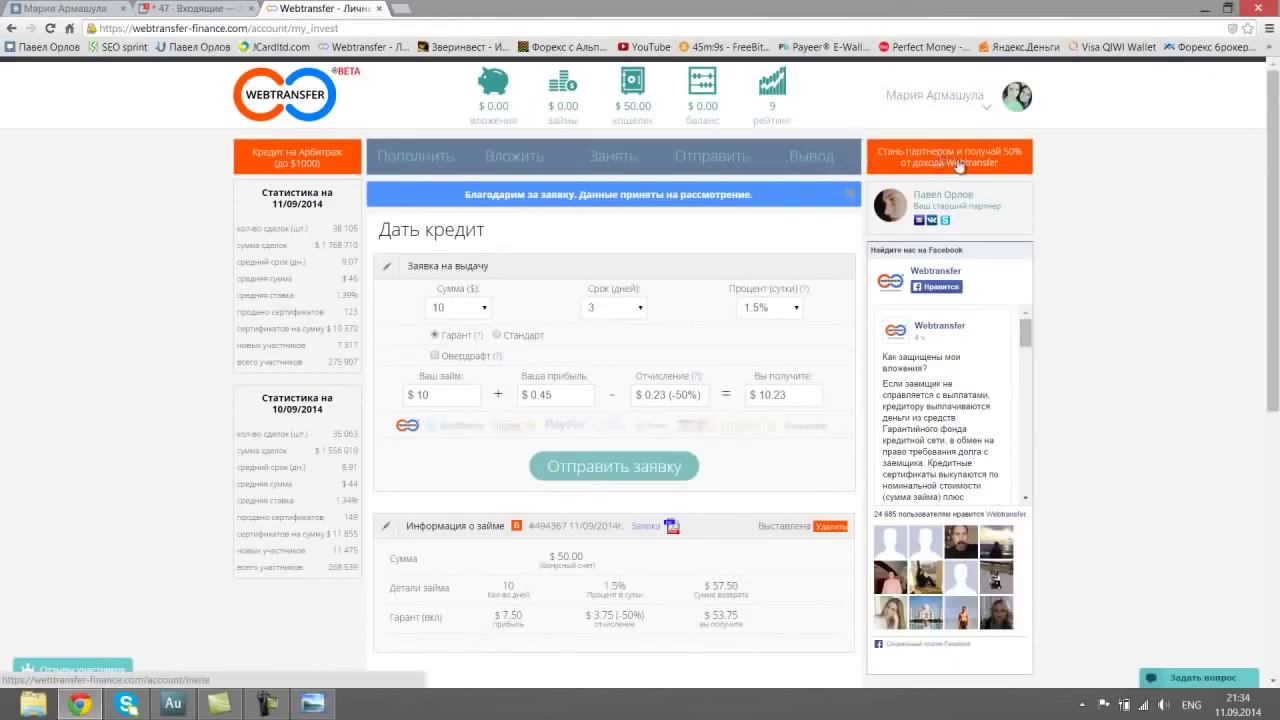
Go to the invite-friends partner page and scroll through its contents
left_click(953, 170)
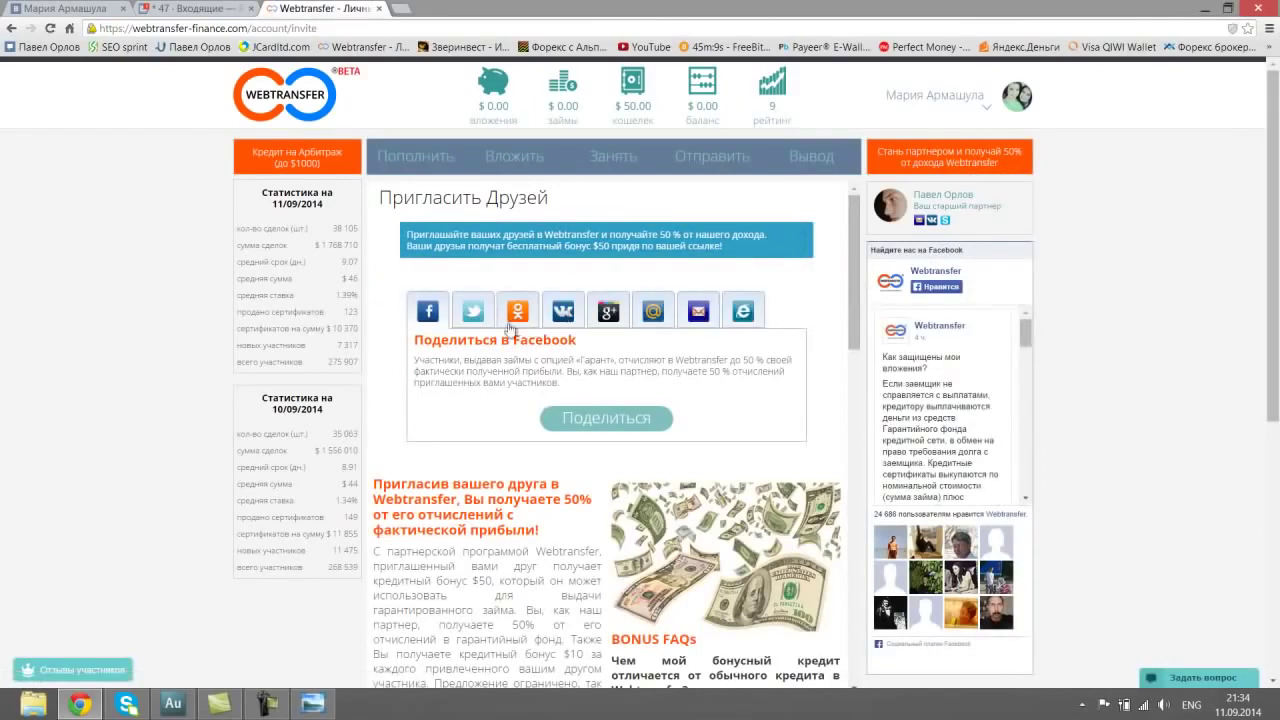
scroll(855, 238, "down", 10)
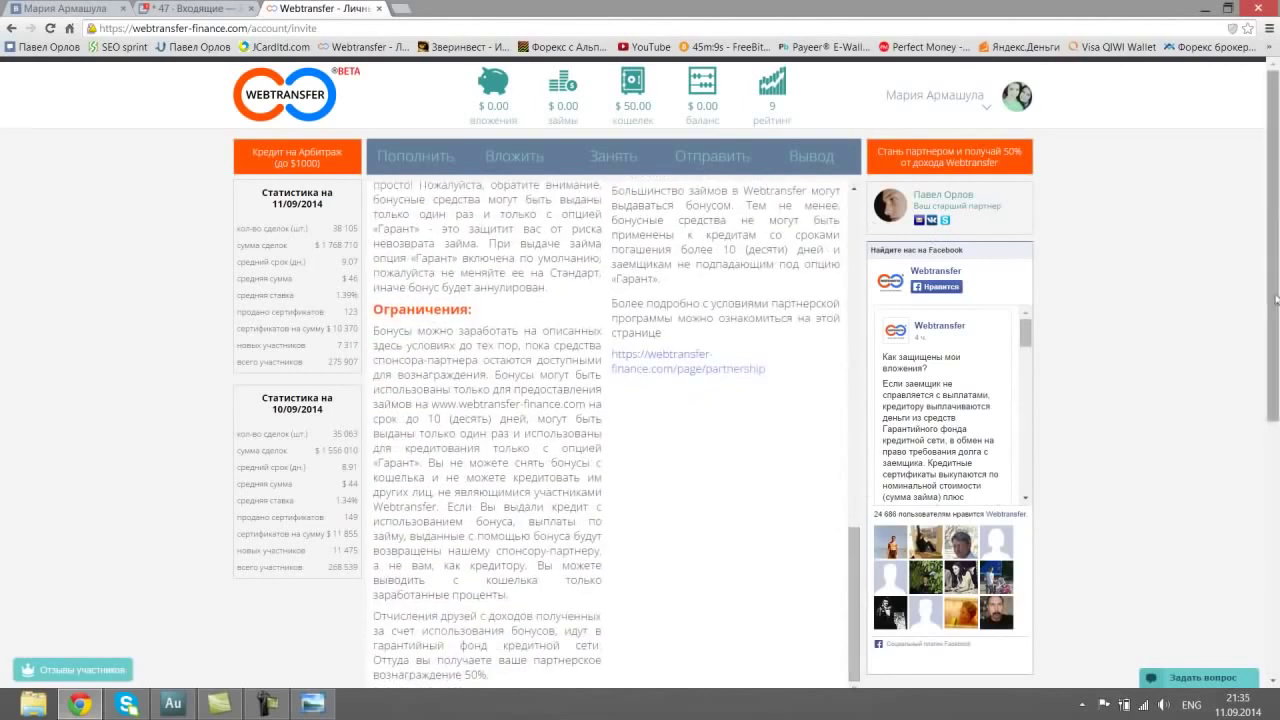
scroll(900, 420, "down", 2)
left_click_drag(855, 400, 846, 97)
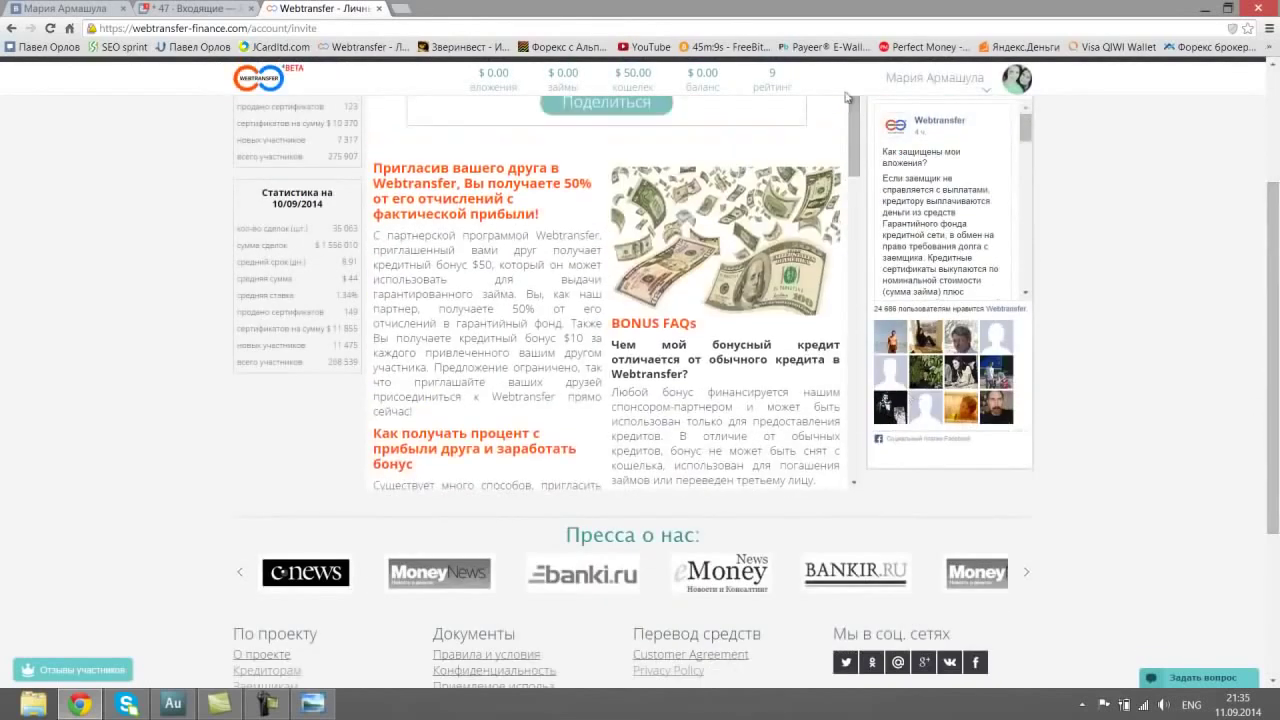
scroll(849, 230, "up", 2)
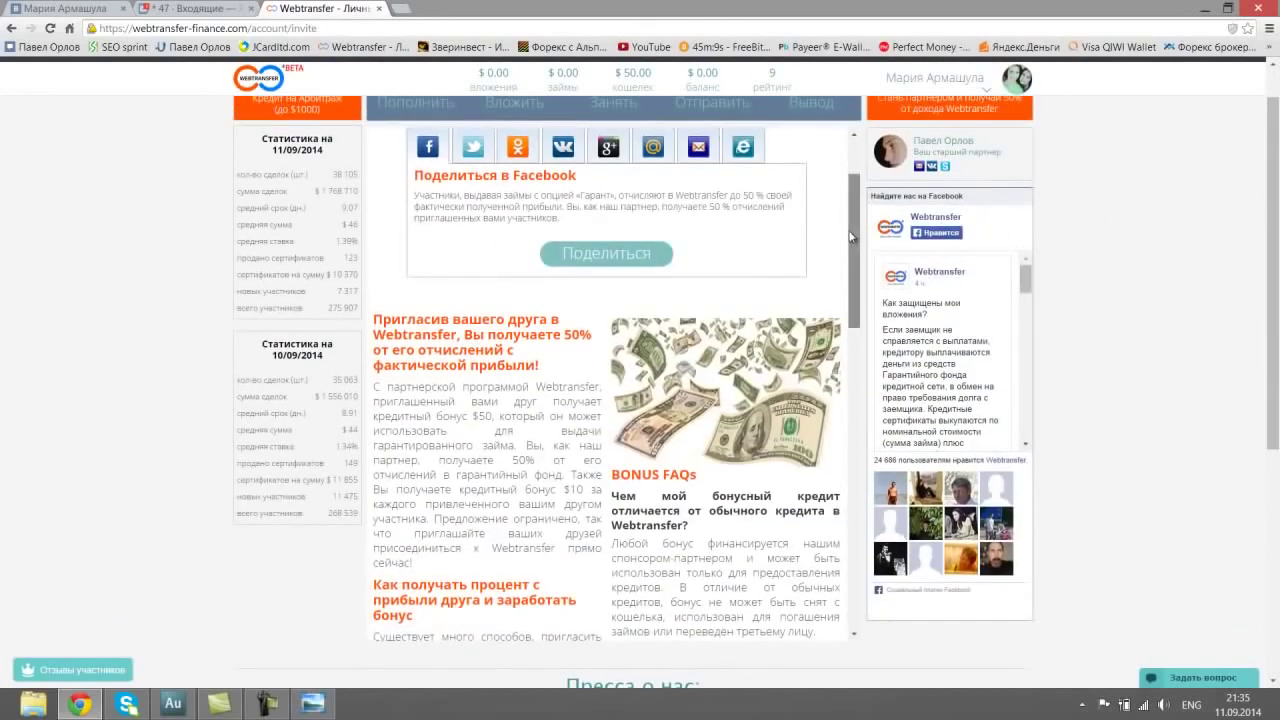
scroll(849, 230, "up", 2)
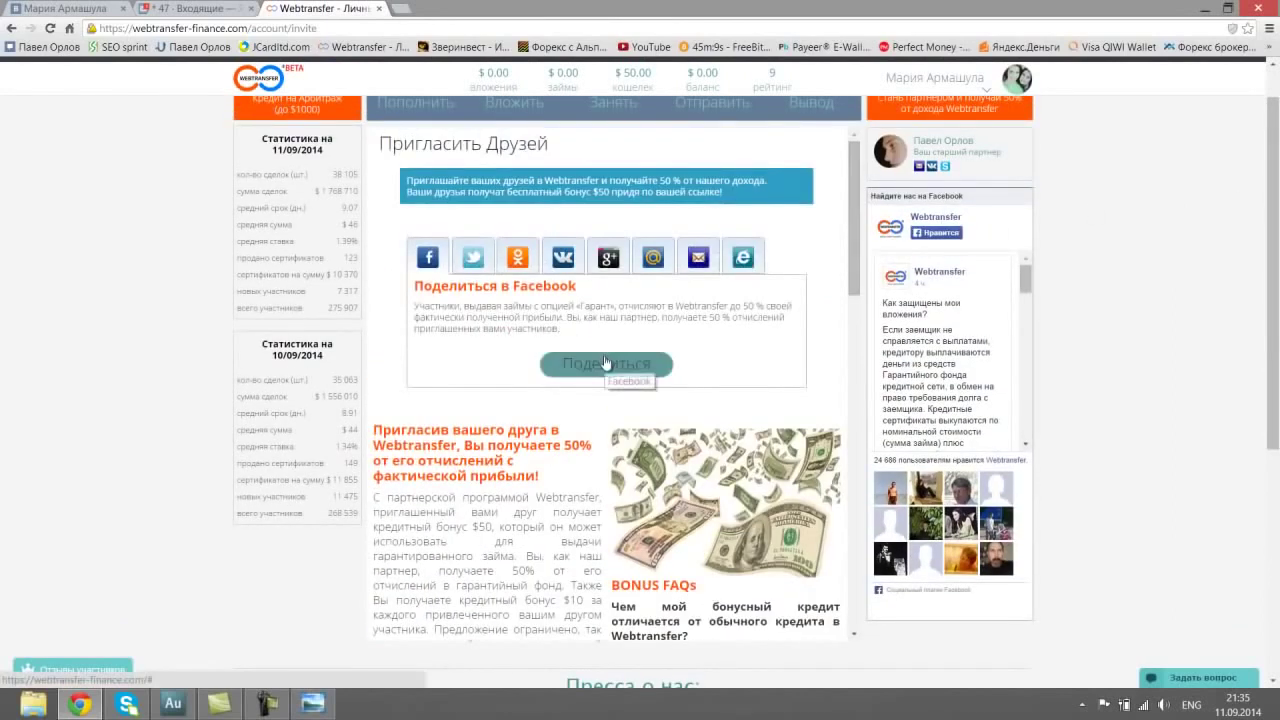
left_click_drag(1273, 250, 1273, 249)
scroll(1273, 249, "up", 1)
Open the partnership program from the profile menu and agree to its terms
mouse_move(995, 105)
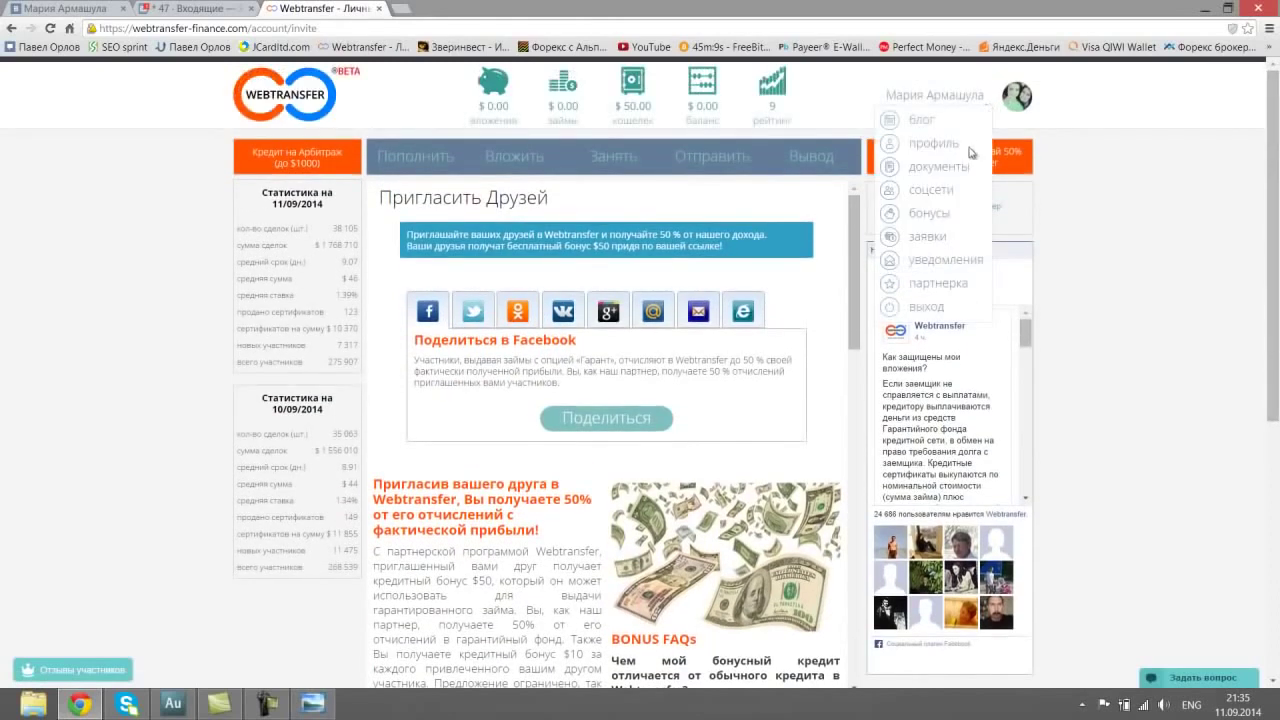
left_click(948, 284)
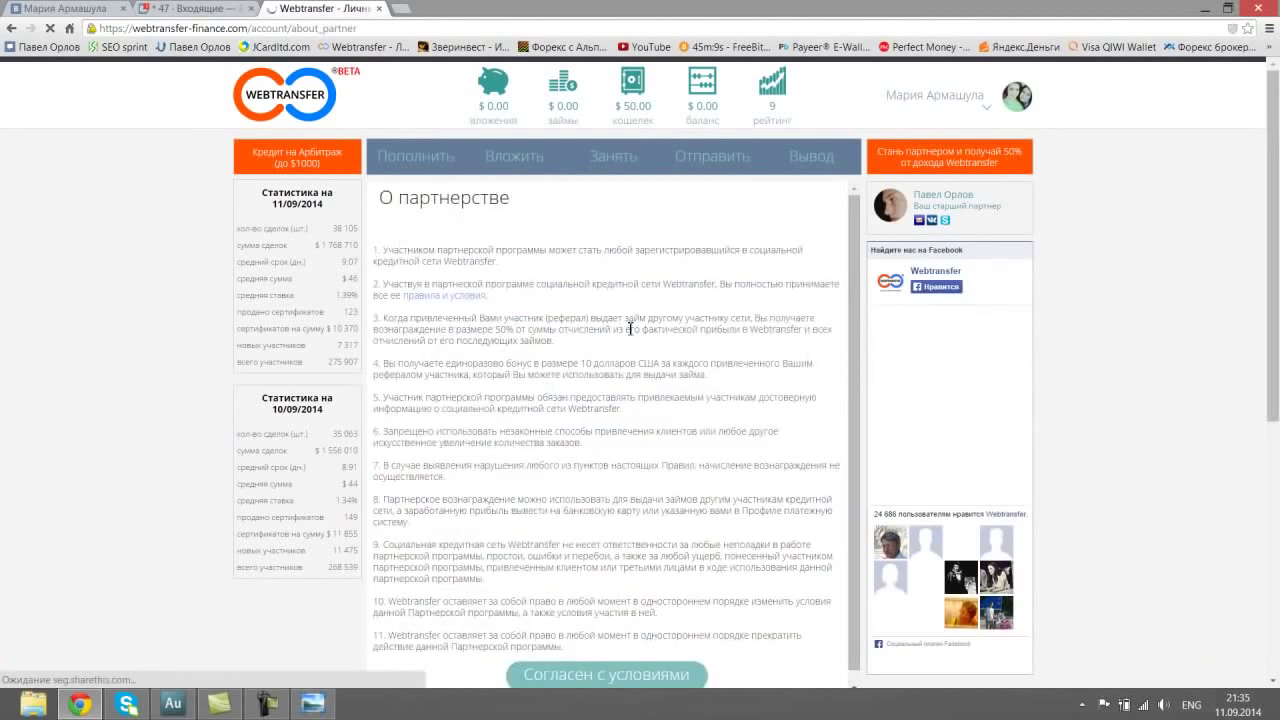
left_click_drag(857, 292, 857, 436)
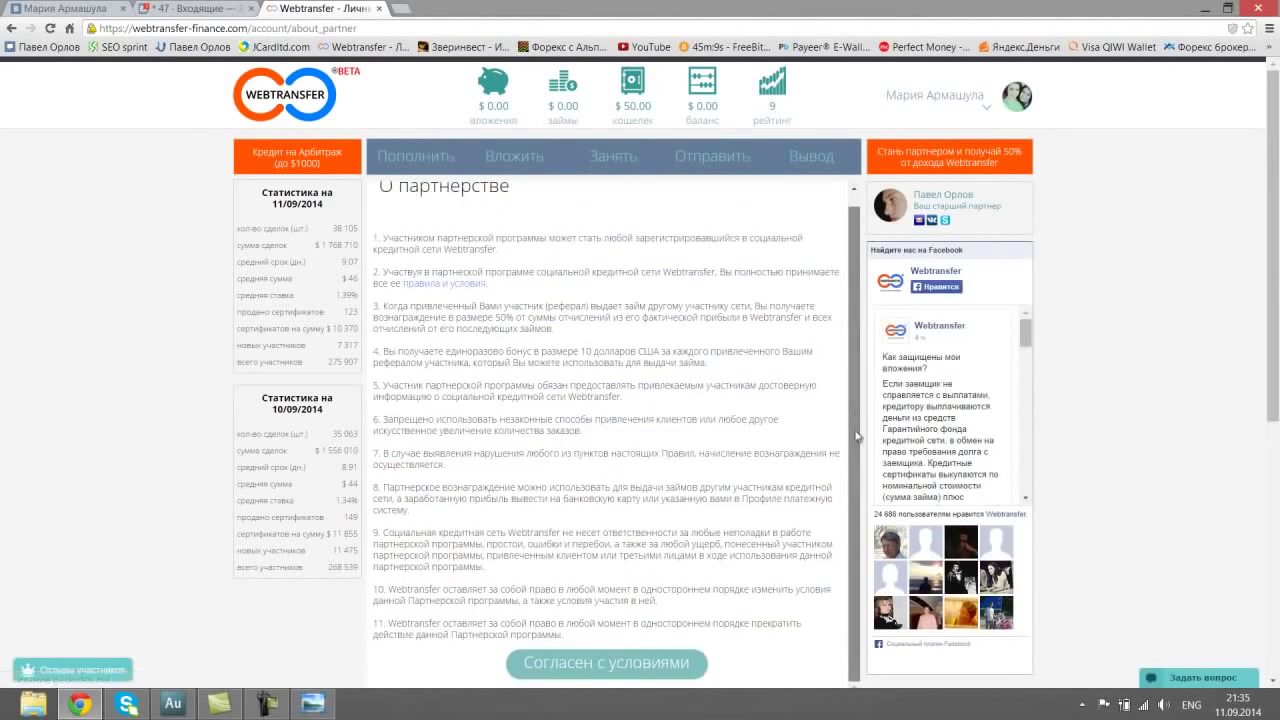
left_click(595, 662)
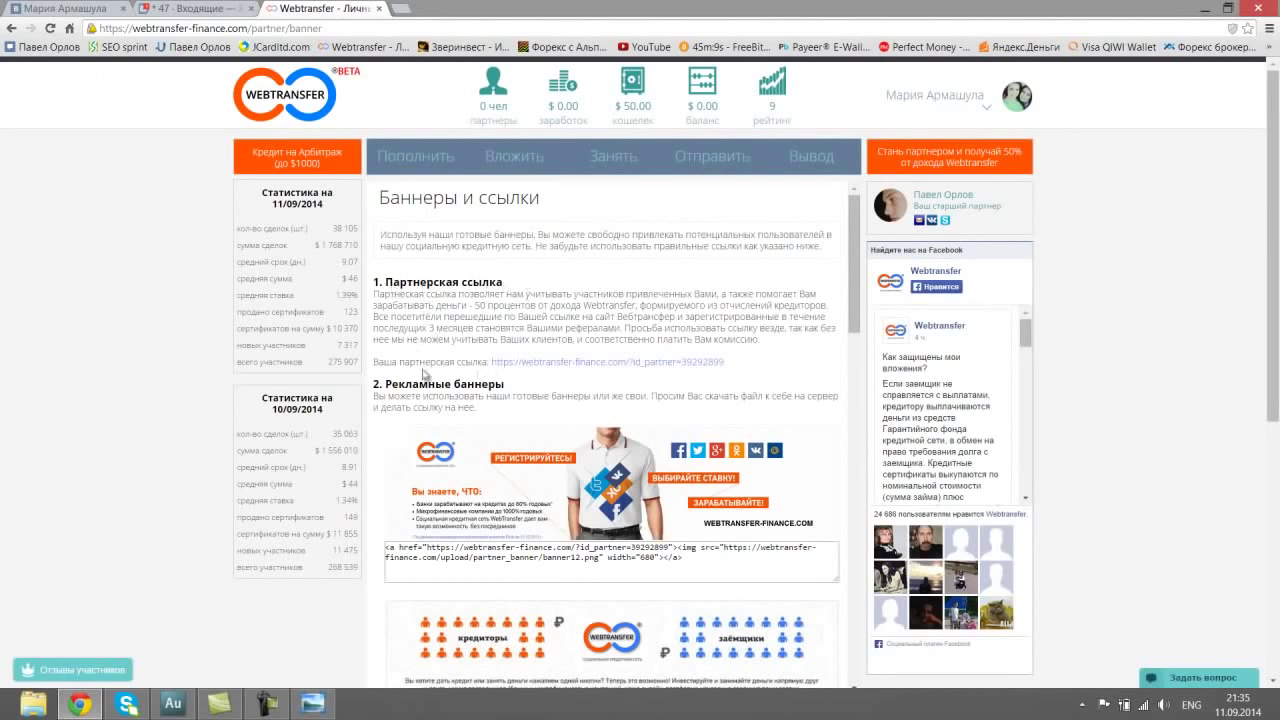
Highlight the personal referral URL beside Ваша партнерская ссылка on Баннеры и ссылки
left_click_drag(728, 370, 490, 368)
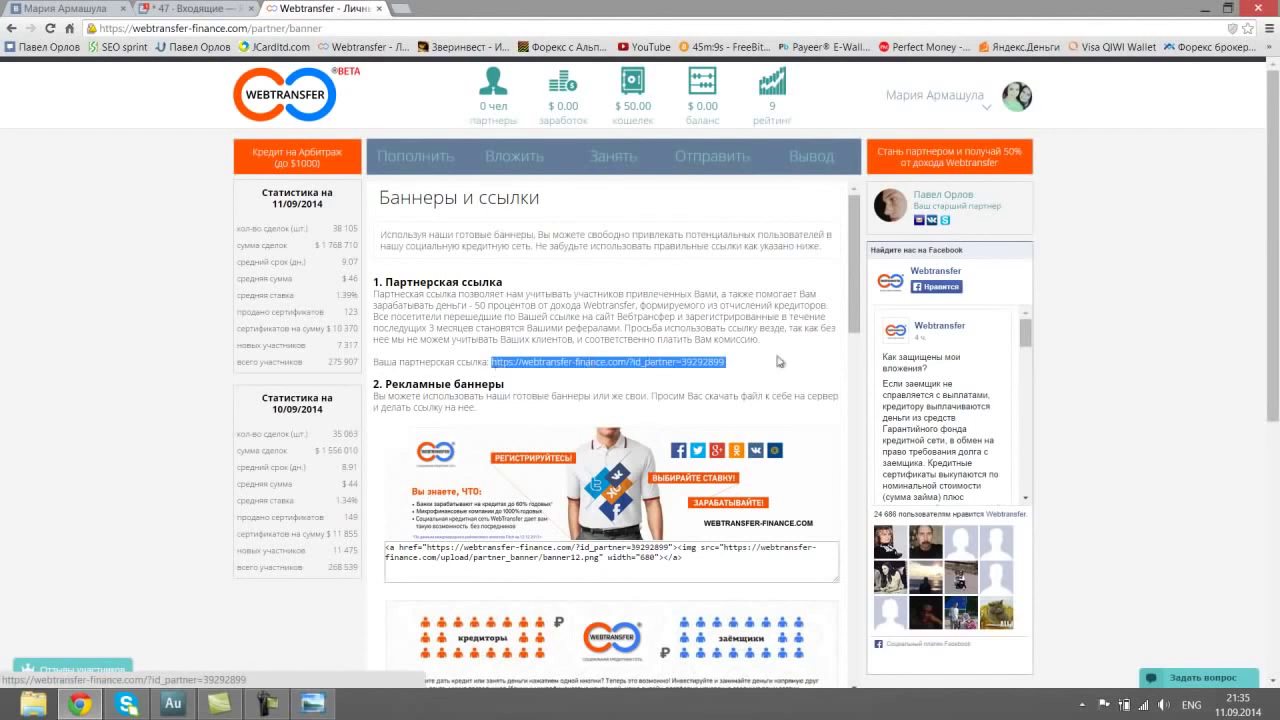